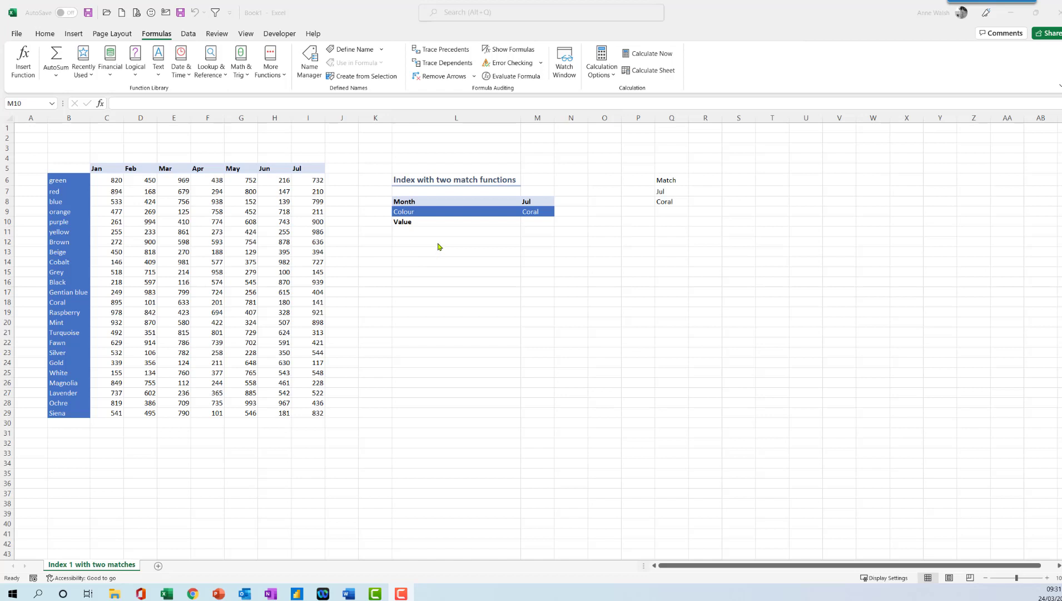
Step: Enter a MATCH formula in R7 that finds Q7 in the month headers C5:I5 with exact match type 0
{"action": "left_click", "coordinate": [537, 223]}
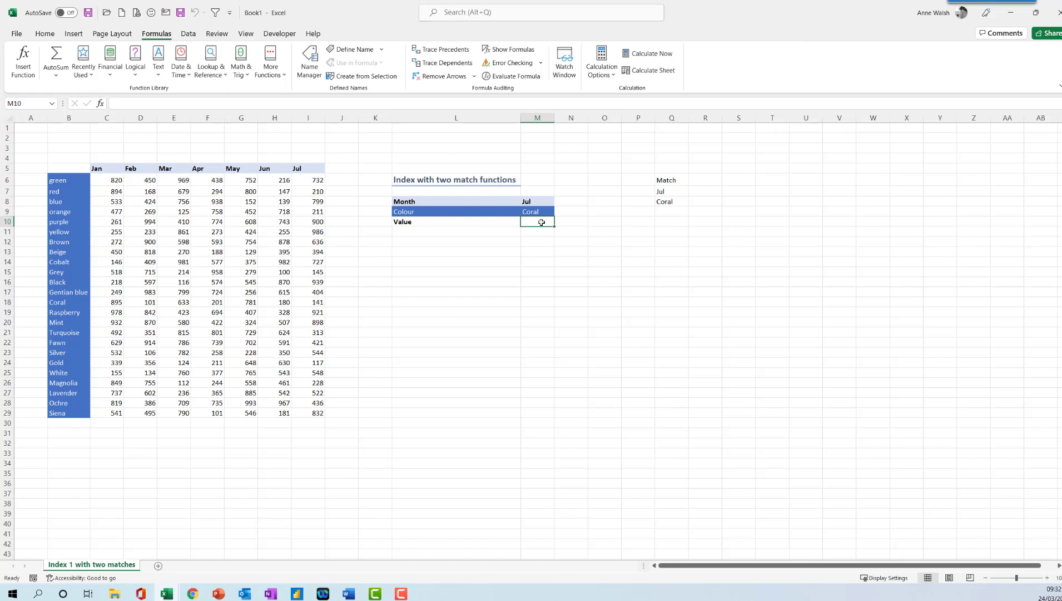
{"action": "left_click", "coordinate": [703, 192]}
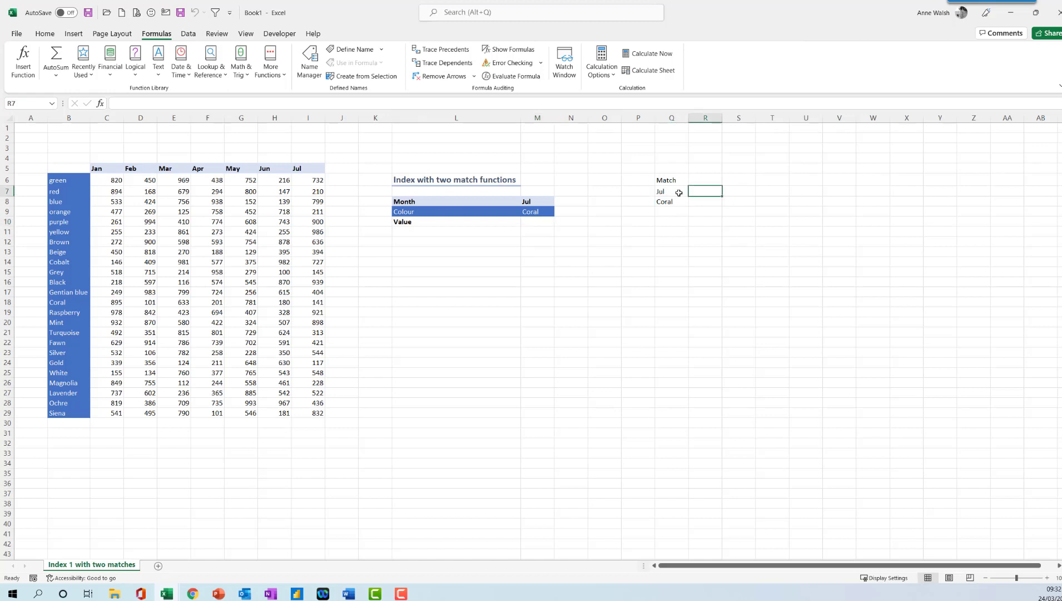
{"action": "type", "text": "=match("}
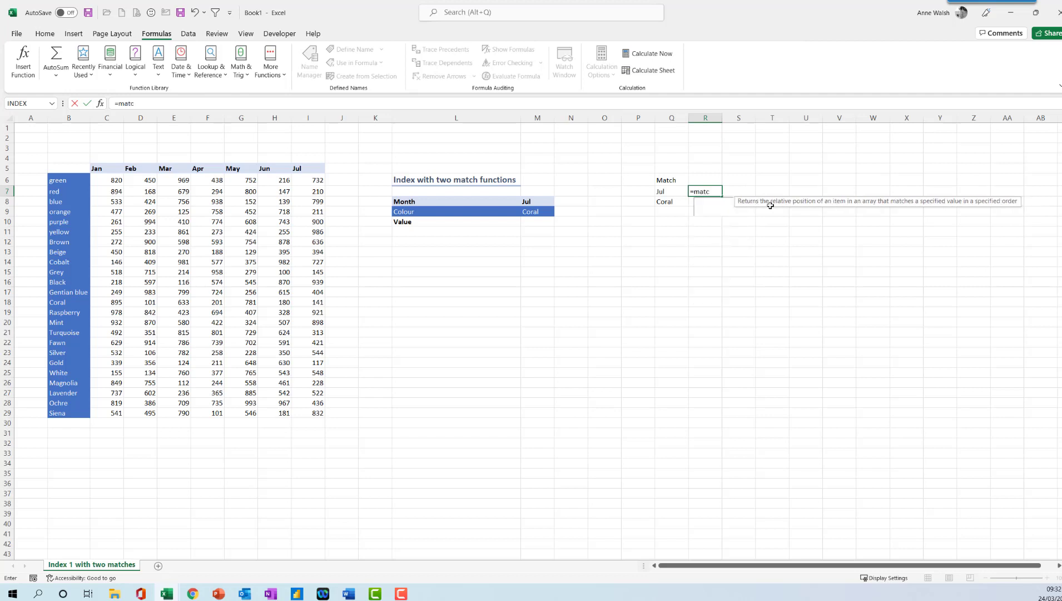
{"action": "left_click", "coordinate": [680, 193]}
{"action": "type", "text": ","}
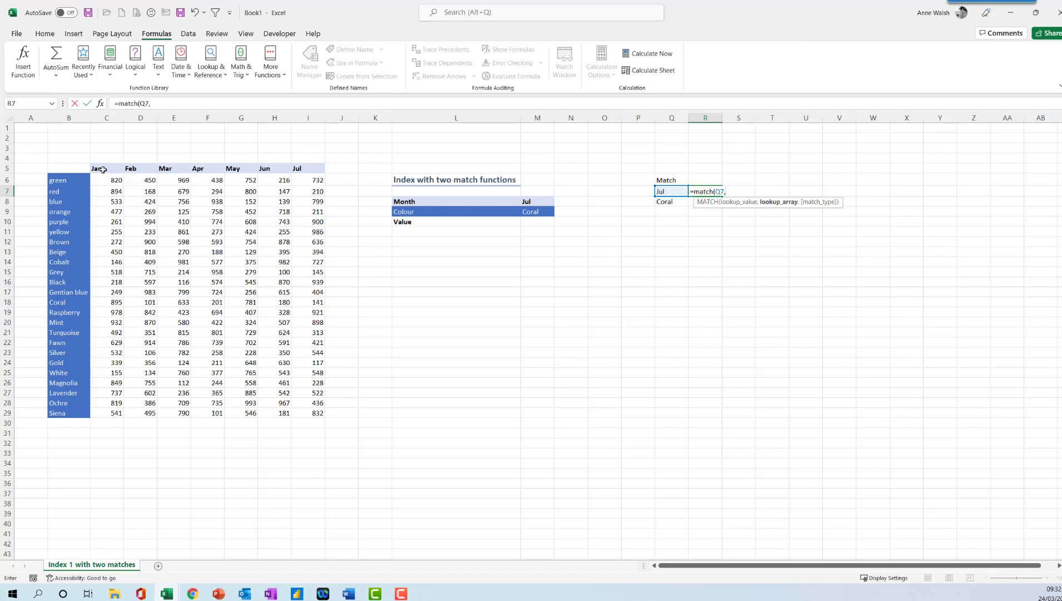
{"action": "left_click_drag", "start_coordinate": [102, 169], "coordinate": [319, 171]}
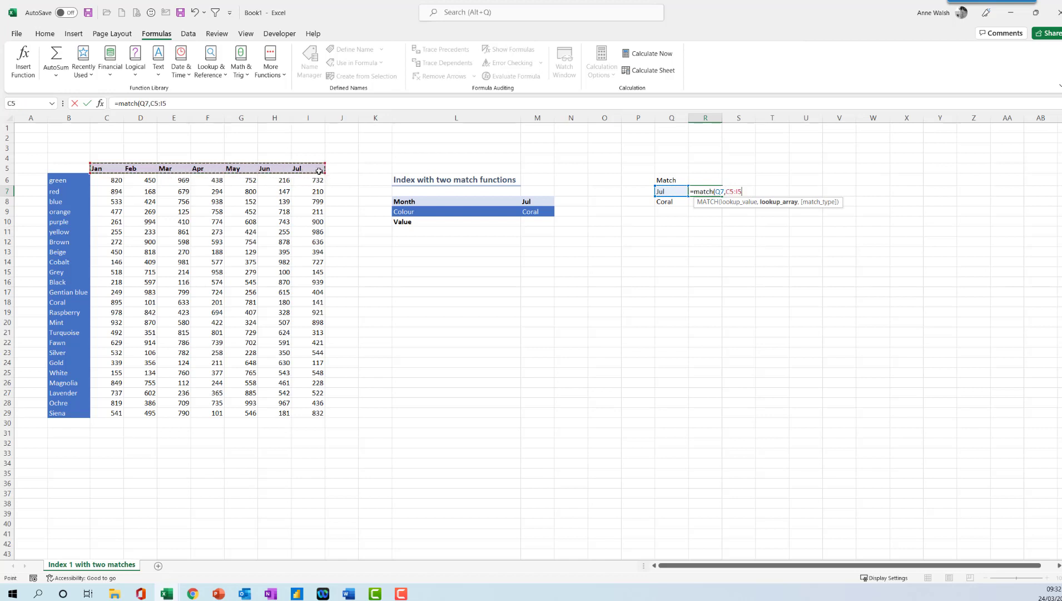
{"action": "type", "text": ",0"}
{"action": "key", "text": "Return"}
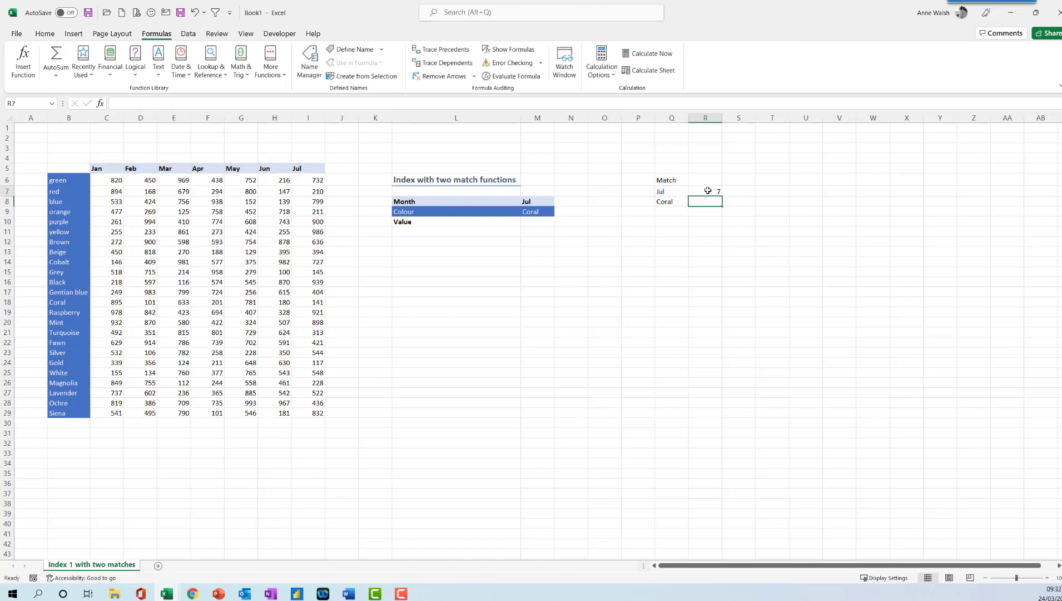
Step: Count across the month headers from Jan to Jul to check the MATCH result in R7
{"action": "left_click", "coordinate": [707, 190]}
{"action": "left_click", "coordinate": [110, 169]}
{"action": "key", "text": "Right"}
{"action": "key", "text": "Right"}
{"action": "key", "text": "Right"}
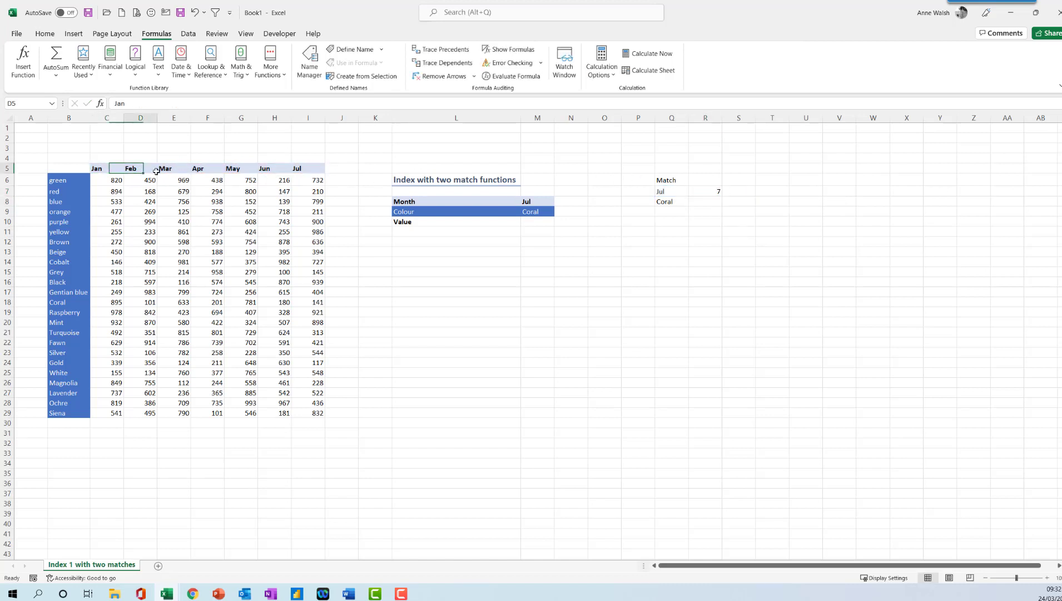
{"action": "left_click", "coordinate": [246, 170]}
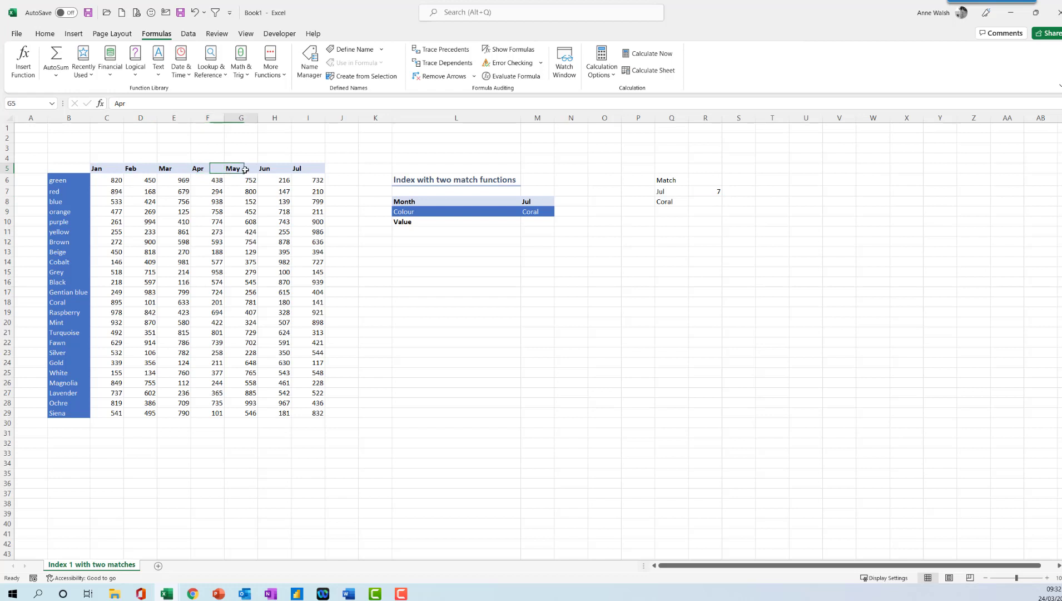
{"action": "left_click", "coordinate": [279, 169]}
{"action": "left_click", "coordinate": [321, 168]}
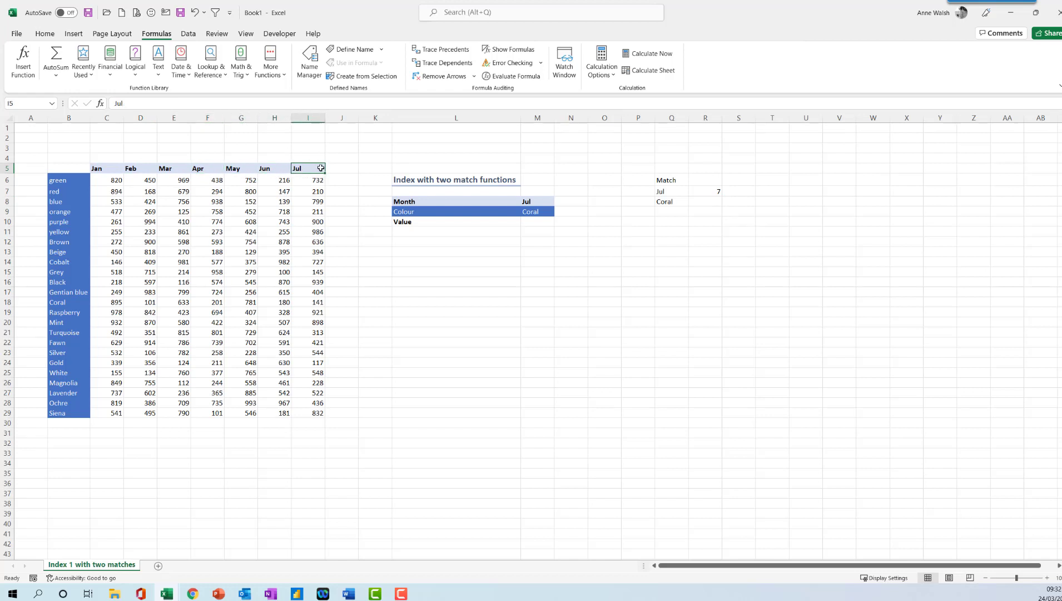
Step: Enter the formula =MATCH(Q8,B6:B29,0) in R8 to find Coral's position in the colour list
{"action": "left_click", "coordinate": [711, 200]}
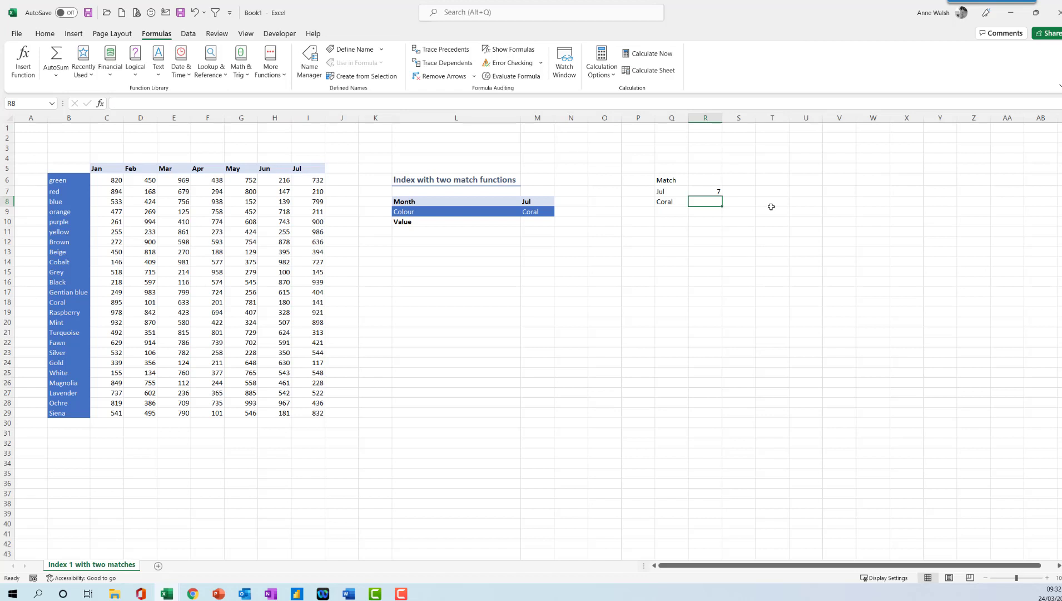
{"action": "type", "text": "=matc"}
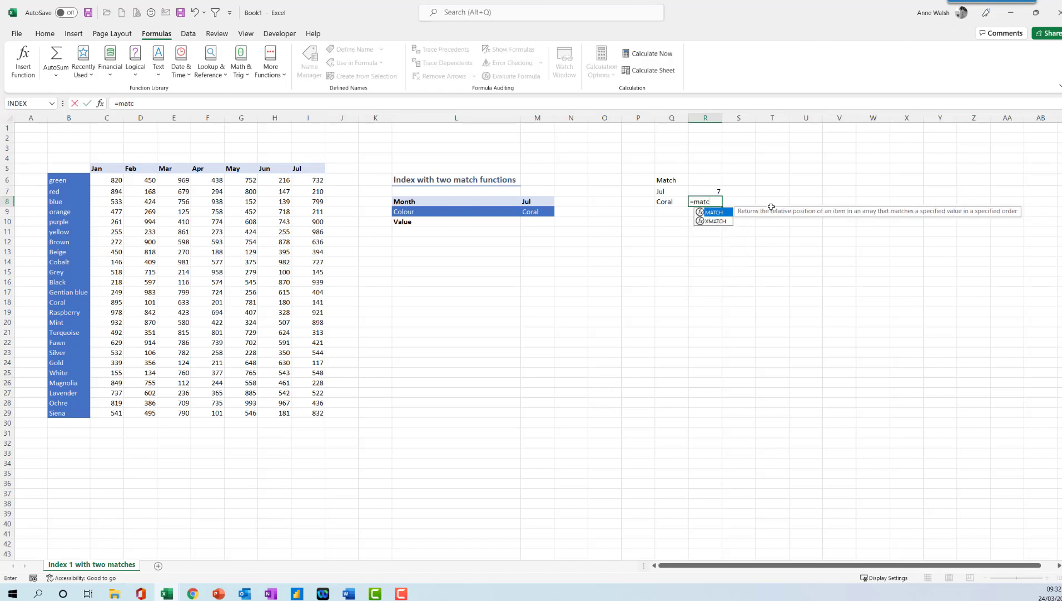
{"action": "type", "text": "h("}
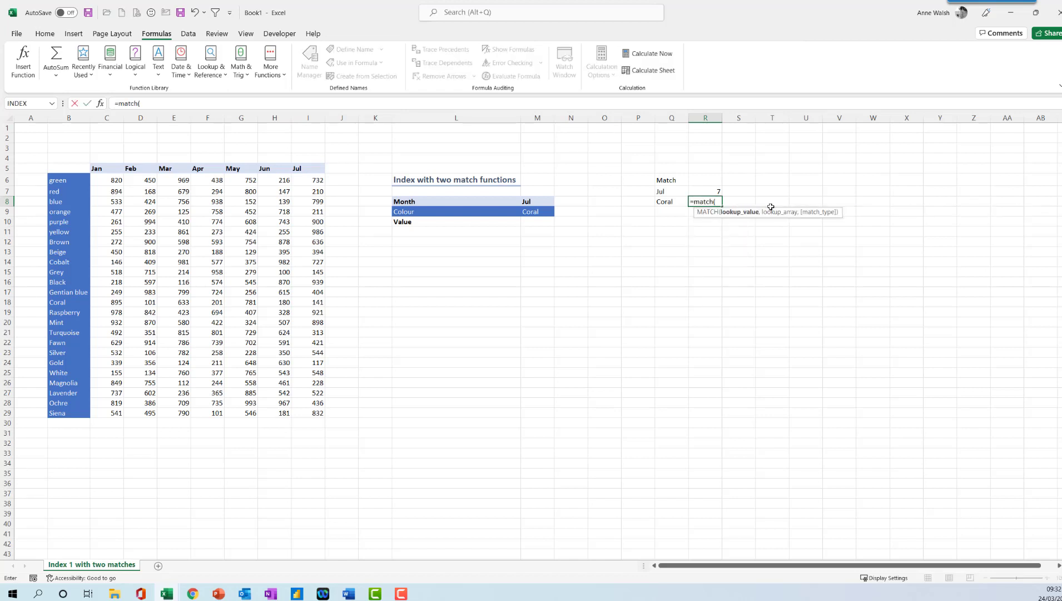
{"action": "left_click", "coordinate": [671, 201]}
{"action": "type", "text": ","}
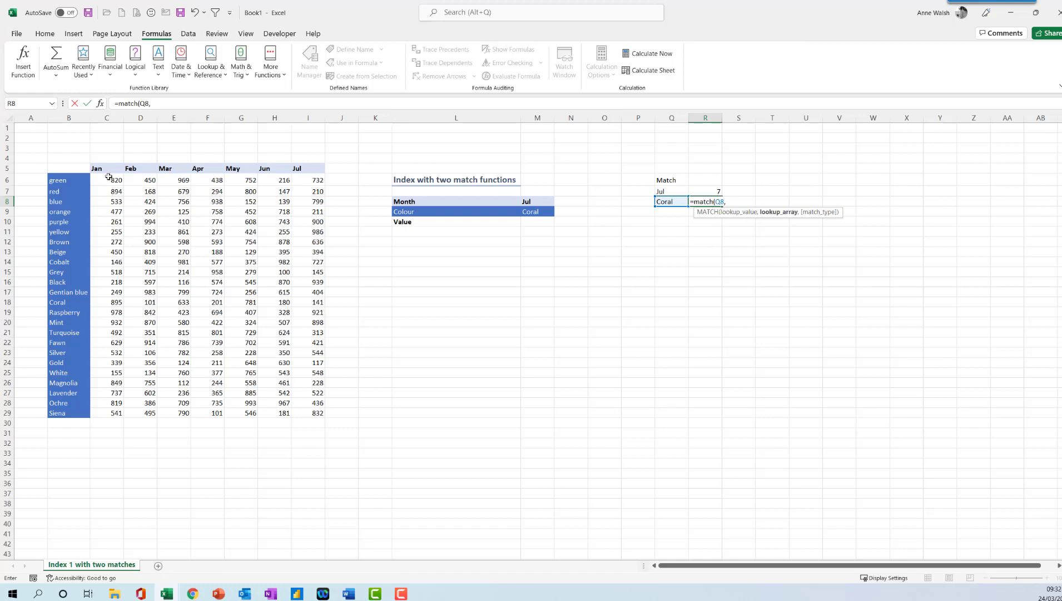
{"action": "left_click", "coordinate": [52, 180]}
{"action": "left_click_drag", "start_coordinate": [55, 193], "coordinate": [59, 412]}
{"action": "type", "text": ","}
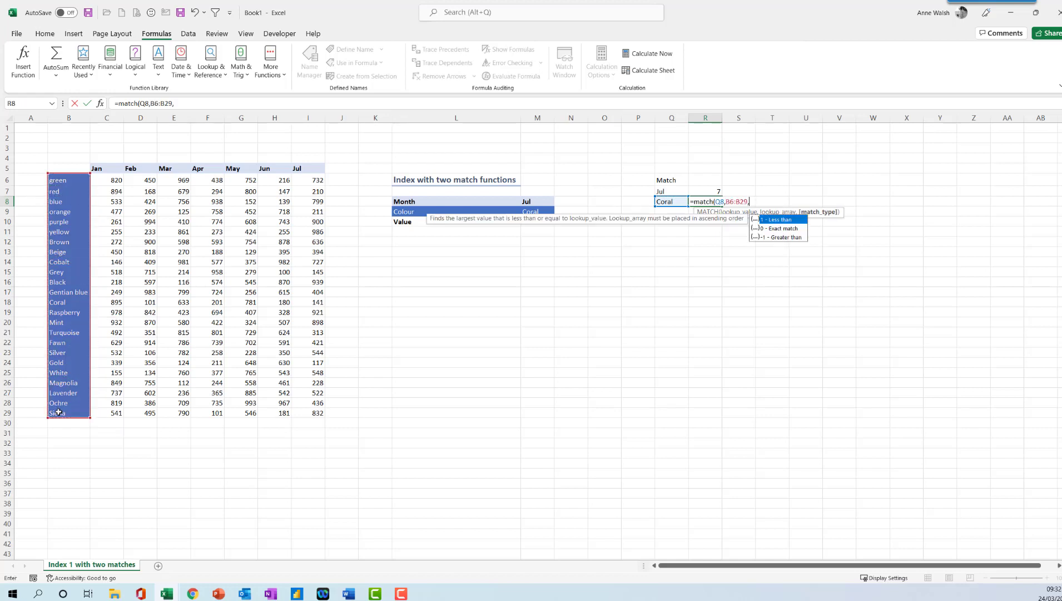
{"action": "type", "text": "0)"}
{"action": "key", "text": "Return"}
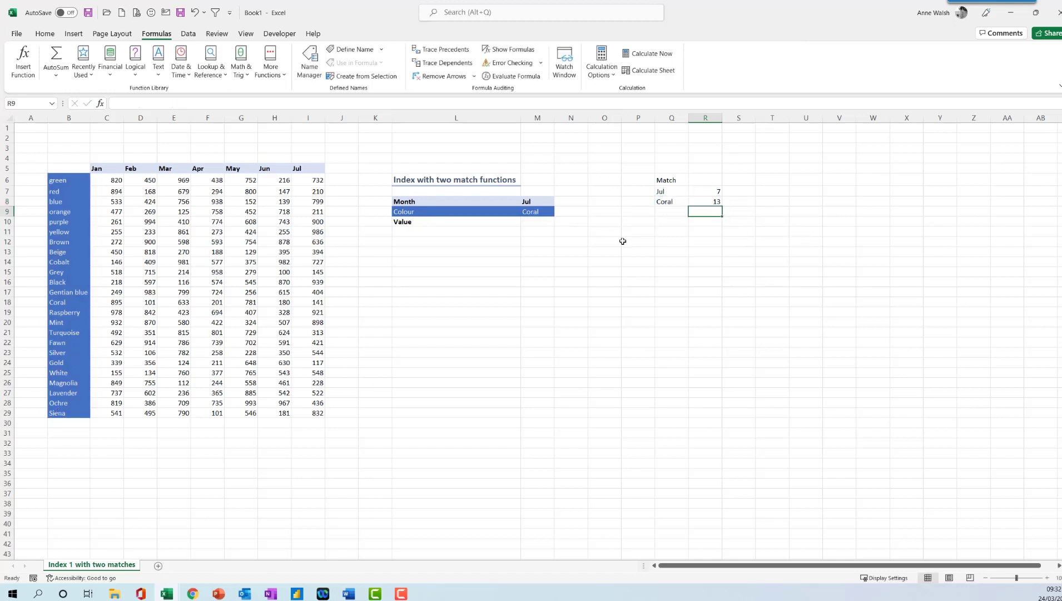
Step: Count down the colour list from green to Coral to check the MATCH result in R8
{"action": "left_click", "coordinate": [713, 203]}
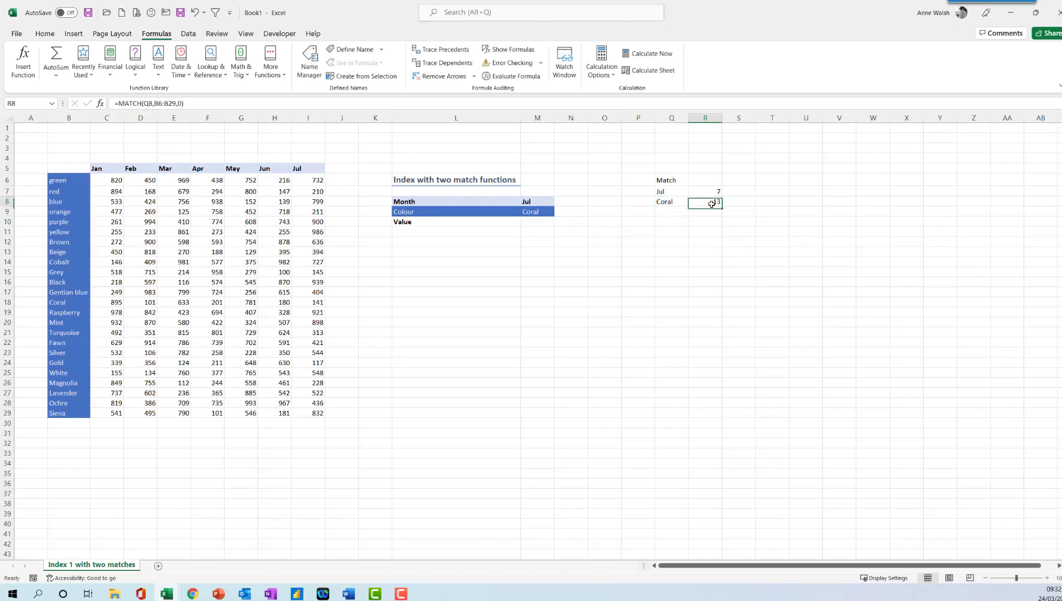
{"action": "left_click", "coordinate": [64, 182]}
{"action": "left_click", "coordinate": [65, 191]}
{"action": "left_click", "coordinate": [67, 201]}
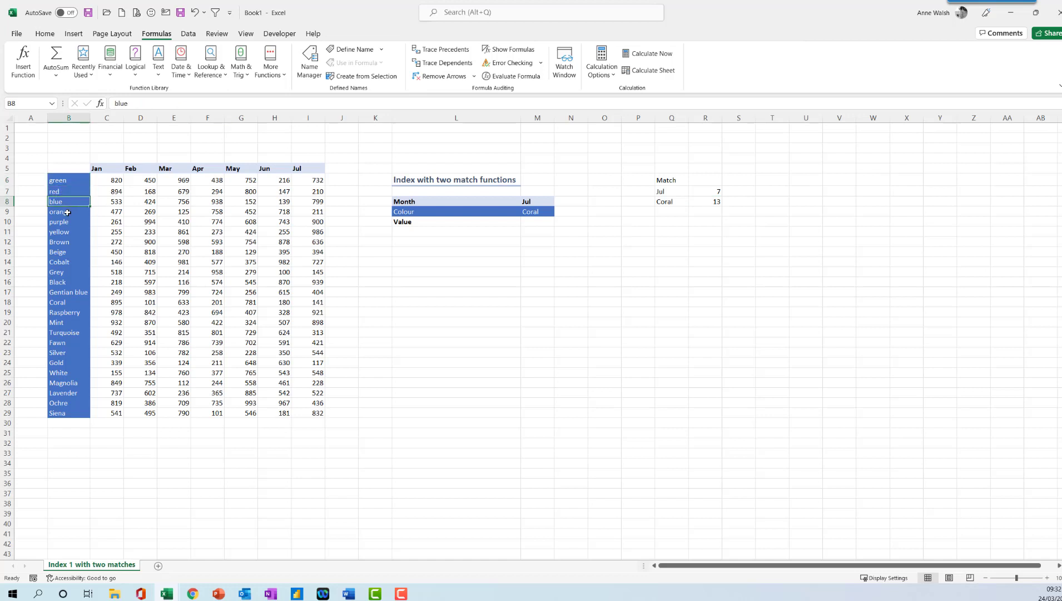
{"action": "left_click", "coordinate": [67, 212]}
{"action": "left_click", "coordinate": [70, 222]}
{"action": "left_click", "coordinate": [69, 231]}
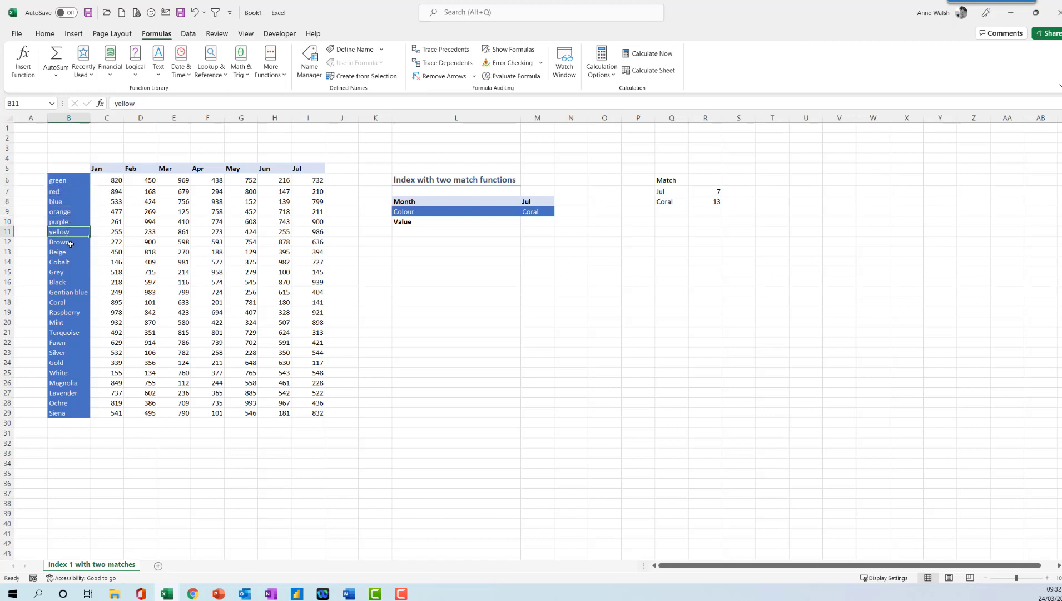
{"action": "left_click", "coordinate": [70, 242]}
{"action": "left_click", "coordinate": [69, 252]}
{"action": "left_click", "coordinate": [70, 262]}
{"action": "left_click", "coordinate": [68, 272]}
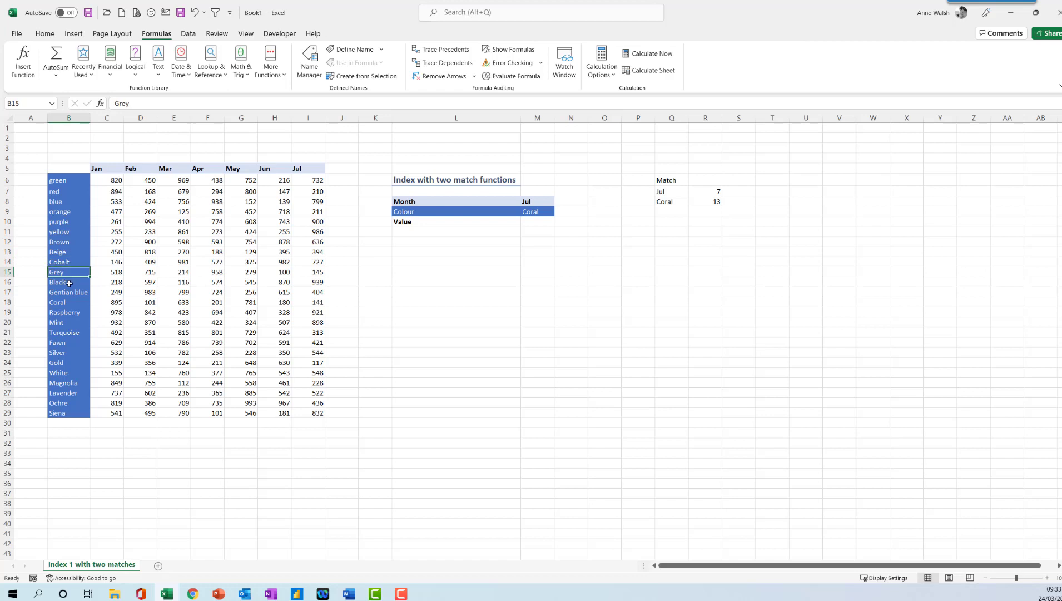
{"action": "left_click", "coordinate": [69, 283]}
{"action": "left_click", "coordinate": [67, 291]}
{"action": "left_click", "coordinate": [75, 302]}
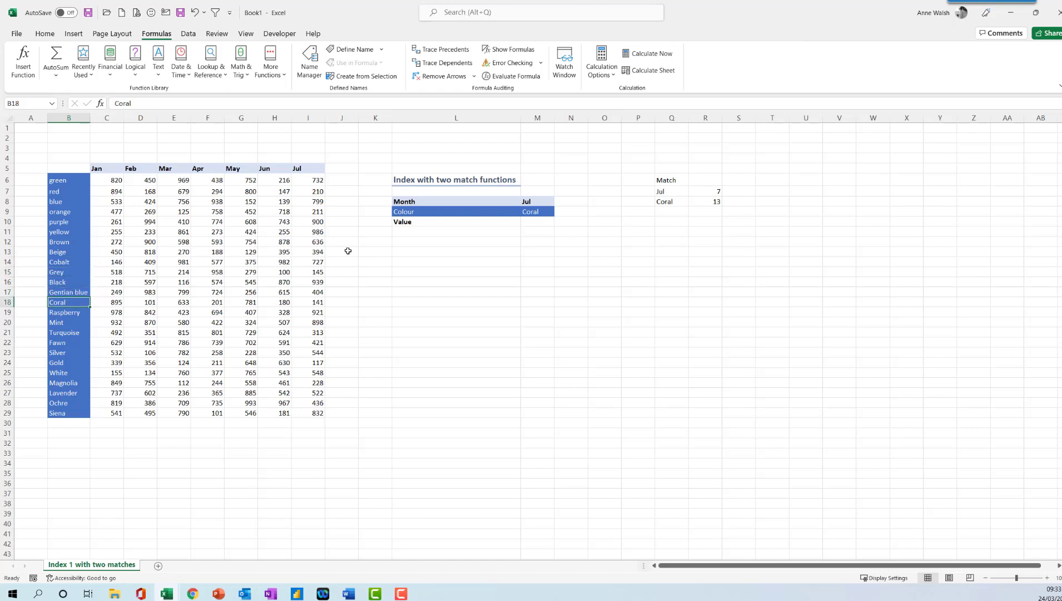
Step: Insert an INDEX function in M10 using the array,row_num,column_num form, with C6:I29 as the array
{"action": "left_click", "coordinate": [540, 223]}
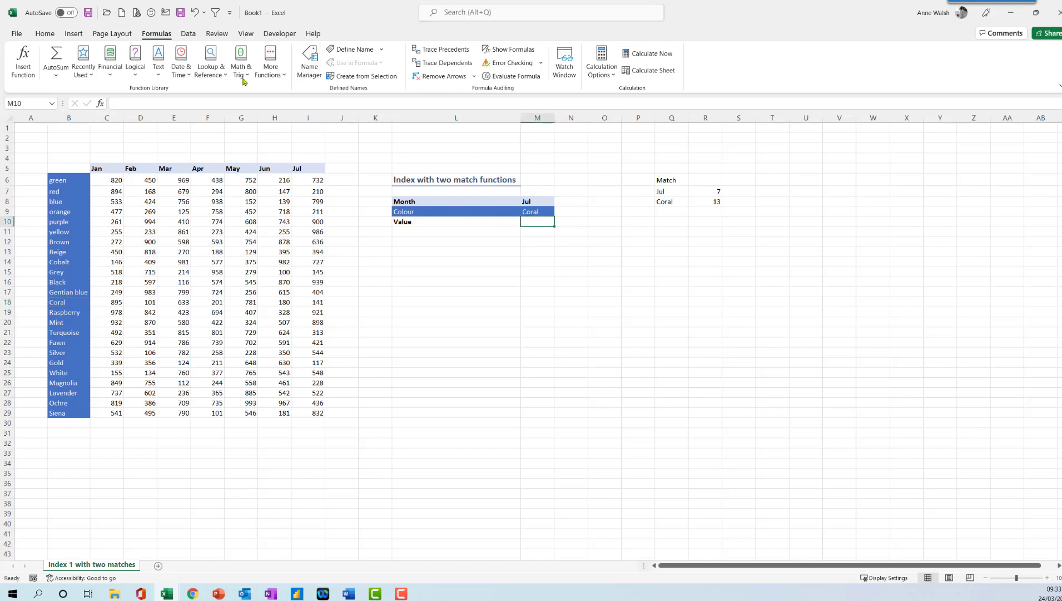
{"action": "left_click", "coordinate": [210, 65]}
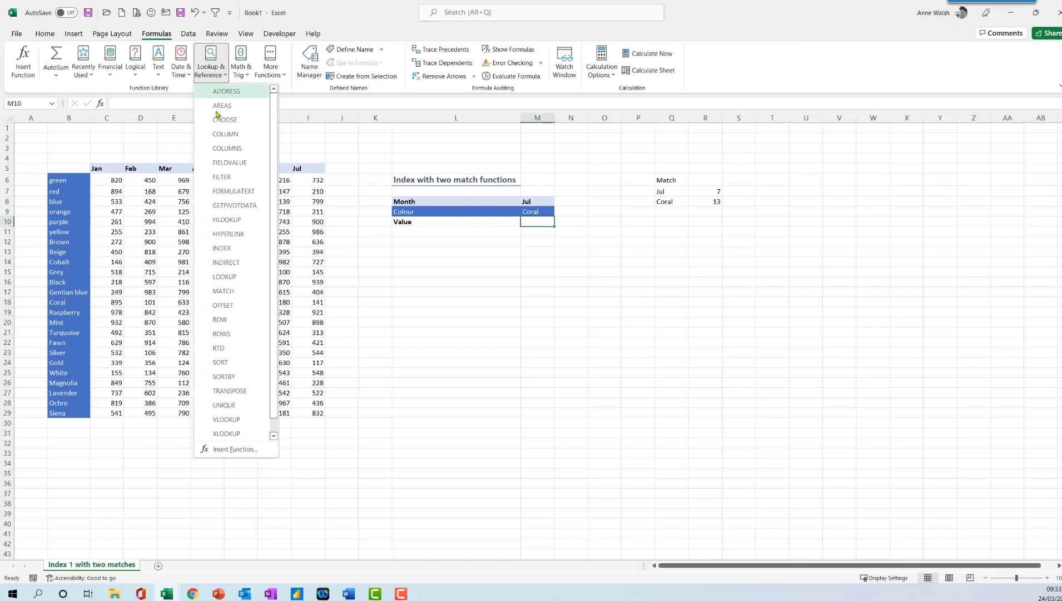
{"action": "left_click", "coordinate": [222, 248]}
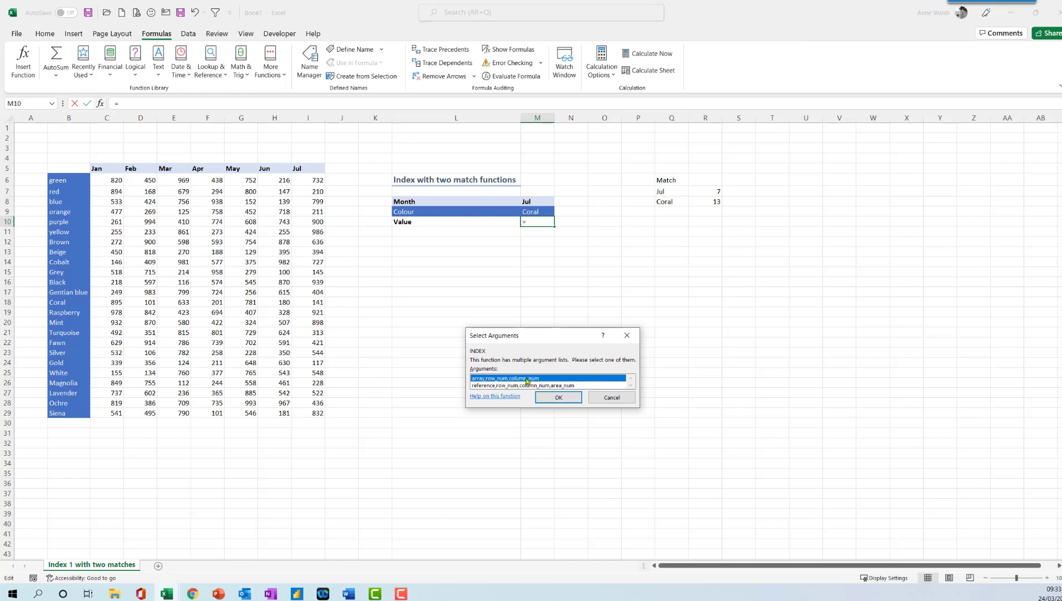
{"action": "left_click", "coordinate": [570, 398]}
{"action": "left_click_drag", "start_coordinate": [568, 298], "coordinate": [570, 309]}
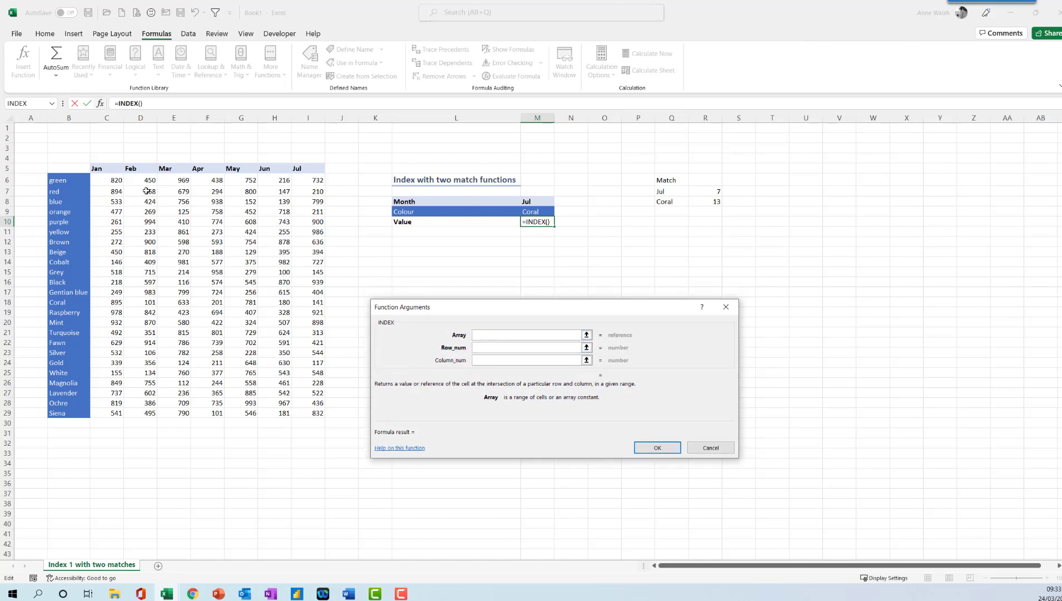
{"action": "left_click_drag", "start_coordinate": [113, 177], "coordinate": [304, 416]}
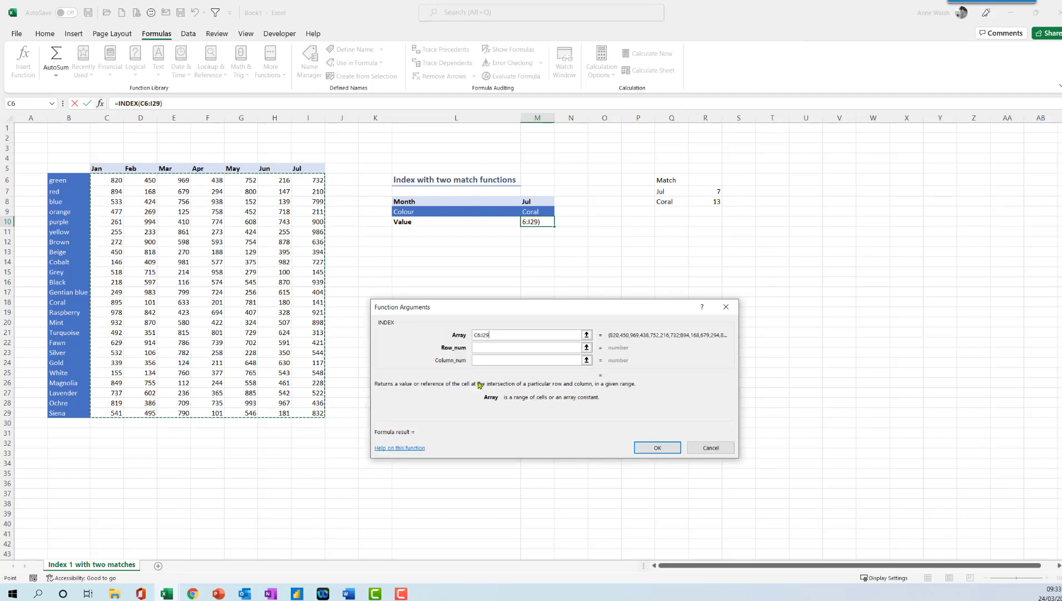
Step: Set the INDEX function's Row_num to 13 and Column_num to 7, and complete the formula
{"action": "left_click", "coordinate": [503, 347]}
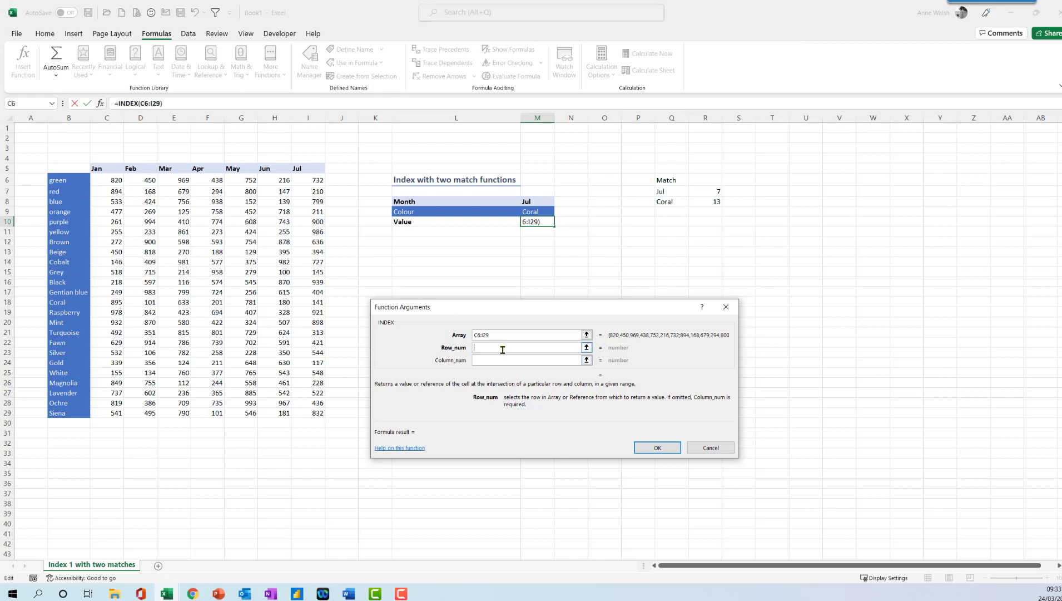
{"action": "type", "text": "1"}
{"action": "left_click", "coordinate": [493, 359]}
{"action": "left_click", "coordinate": [498, 347]}
{"action": "key", "text": "BackSpace"}
{"action": "type", "text": "13"}
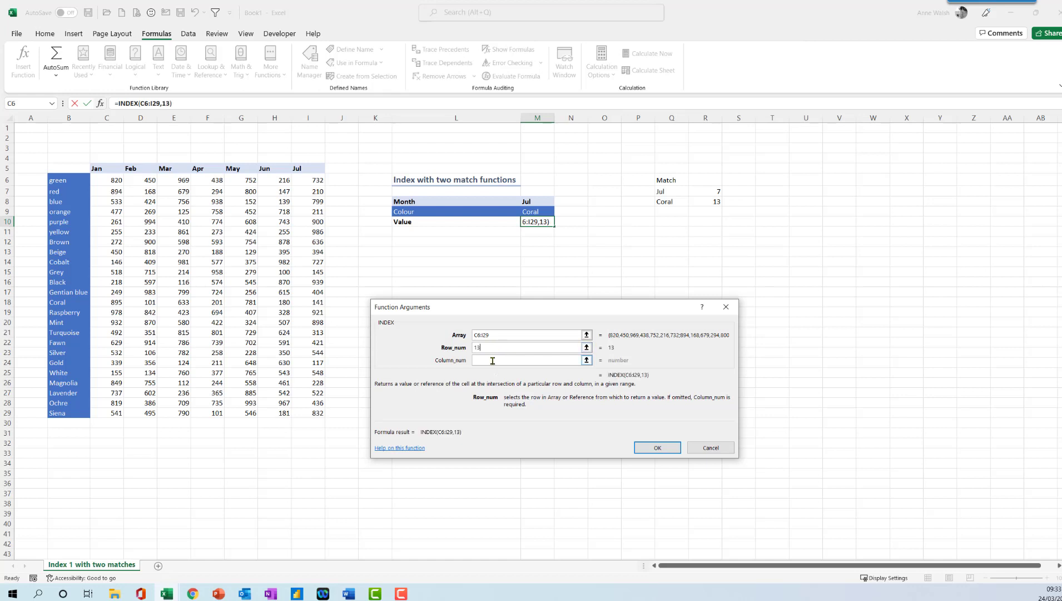
{"action": "left_click", "coordinate": [493, 360]}
{"action": "type", "text": "7"}
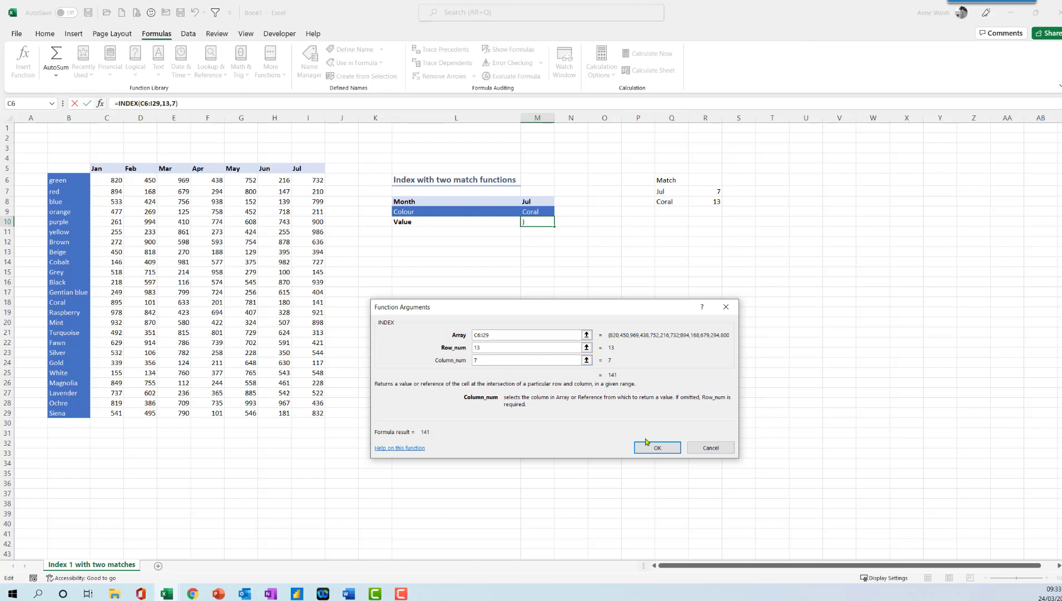
{"action": "left_click", "coordinate": [654, 449]}
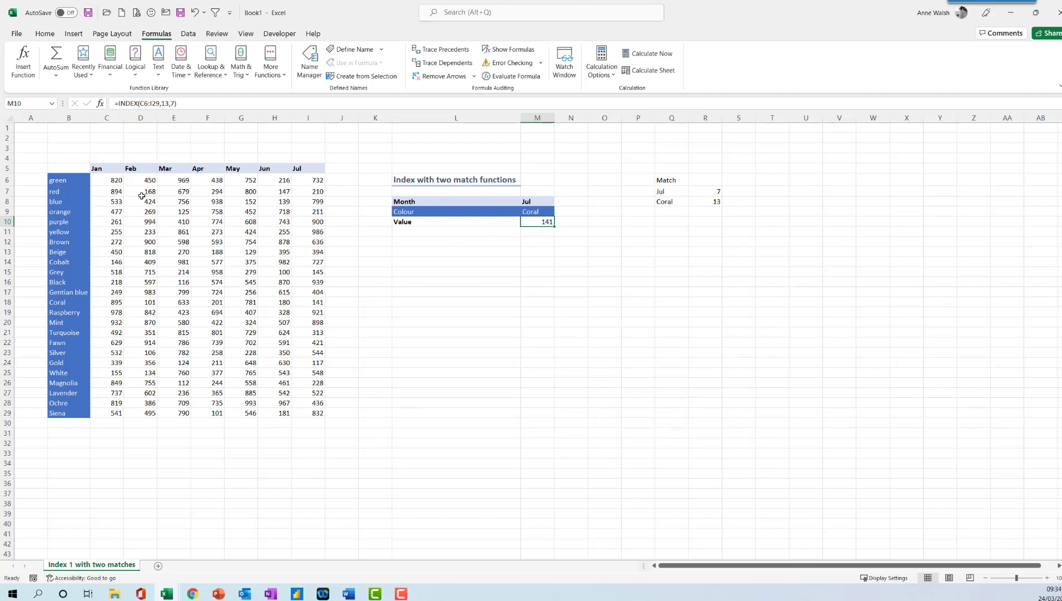
Step: Add an Equal To conditional formatting rule to C6:I29 that highlights cells matching $M$10 with Light Red Fill with Dark Red Text
{"action": "left_click_drag", "start_coordinate": [117, 182], "coordinate": [313, 416]}
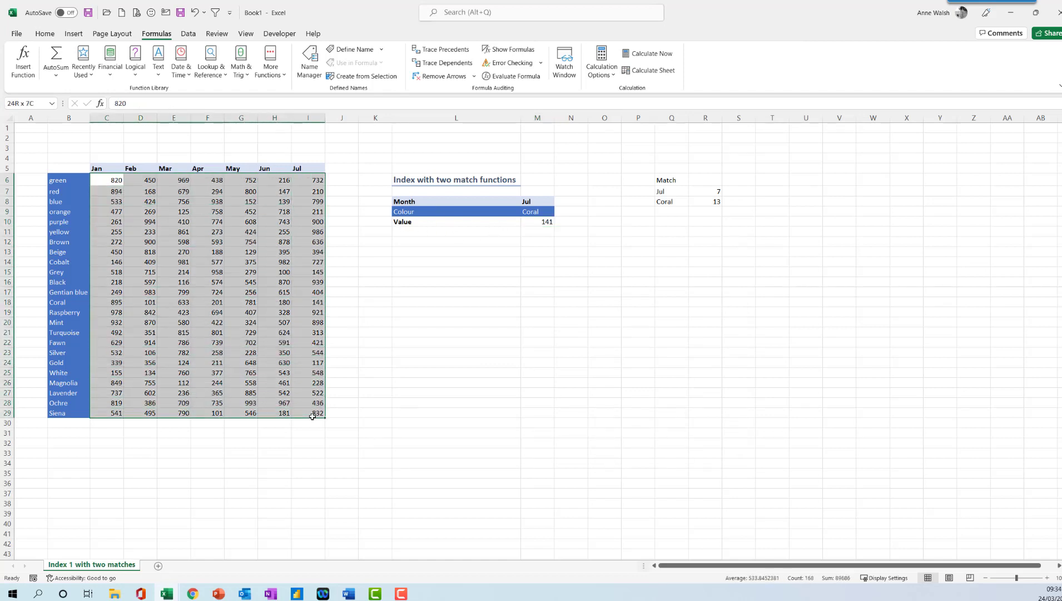
{"action": "left_click", "coordinate": [44, 34]}
{"action": "left_click", "coordinate": [505, 72]}
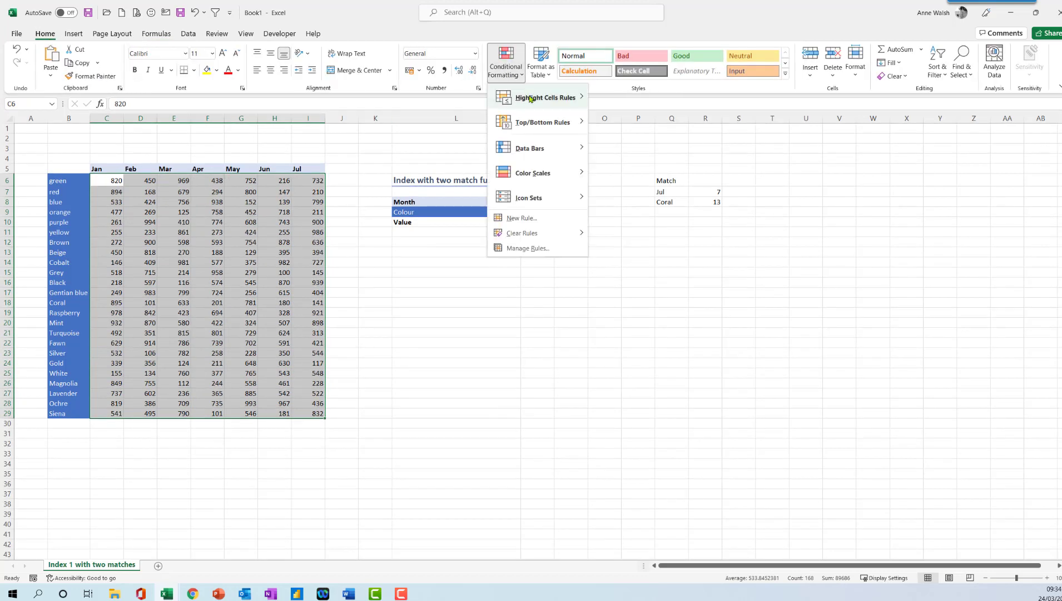
{"action": "mouse_move", "coordinate": [530, 98]}
{"action": "left_click", "coordinate": [629, 172]}
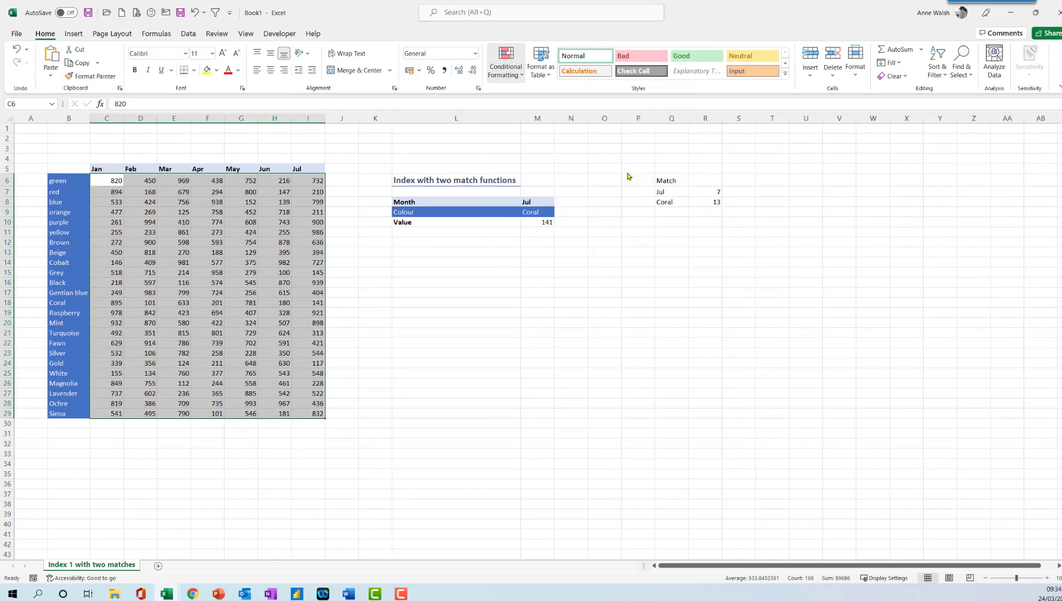
{"action": "left_click", "coordinate": [542, 223]}
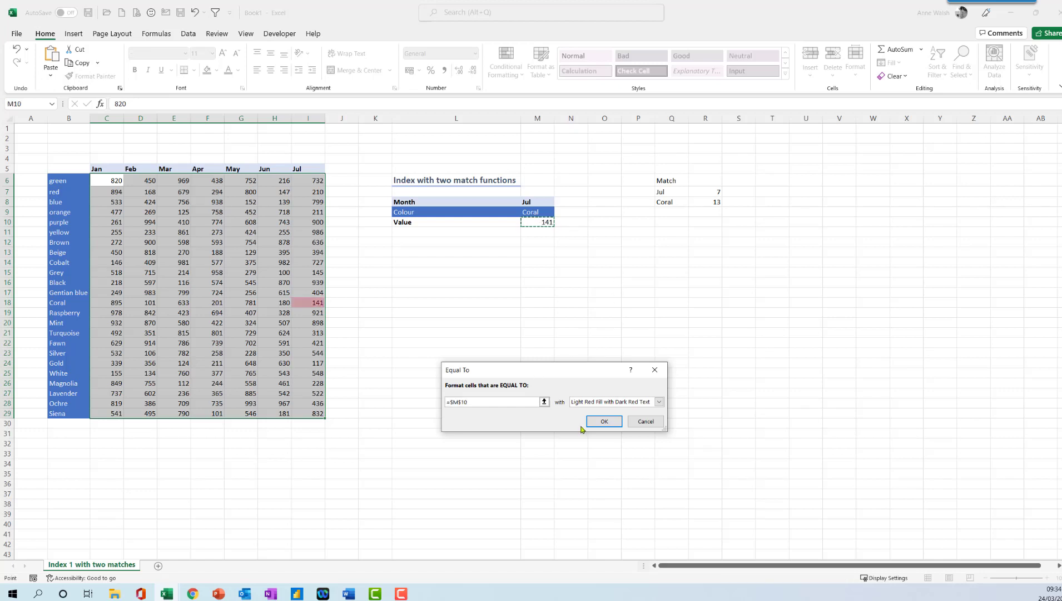
{"action": "left_click", "coordinate": [605, 421]}
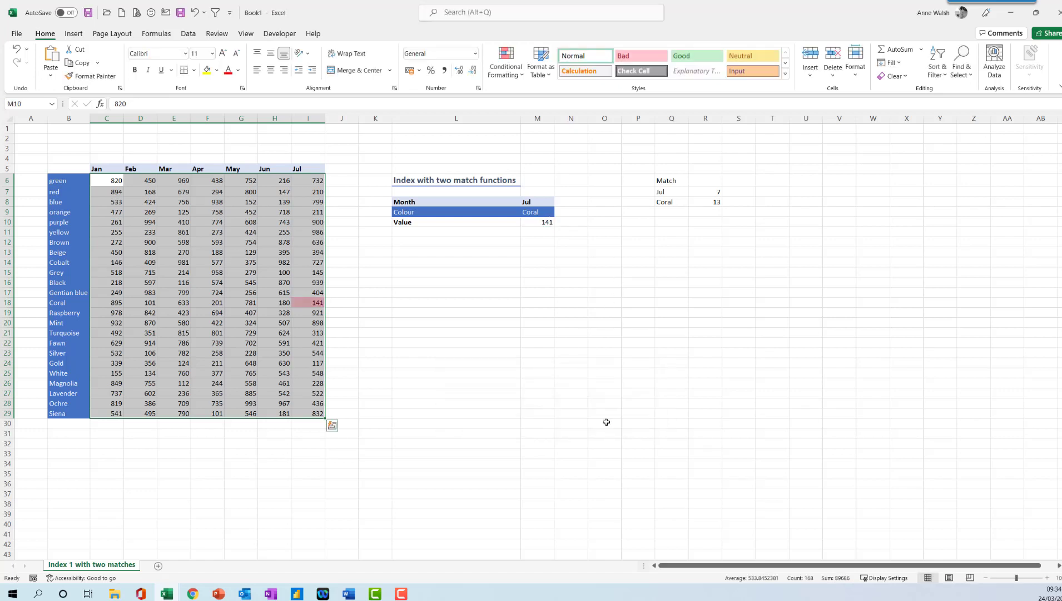
{"action": "left_click", "coordinate": [303, 306]}
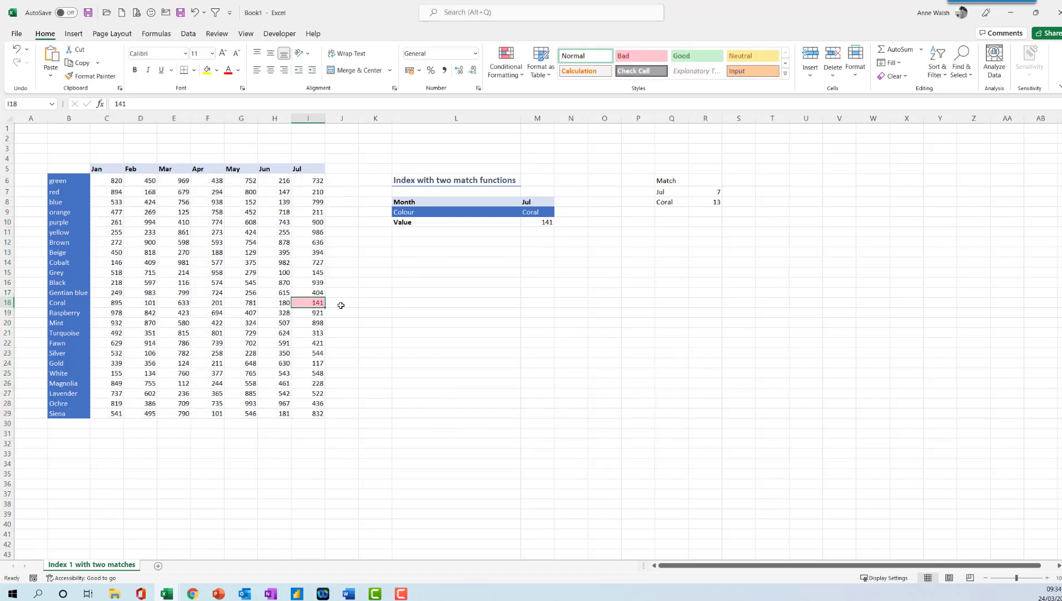
Step: Clear the INDEX formula with the fixed row and column numbers from M10
{"action": "left_click", "coordinate": [540, 222]}
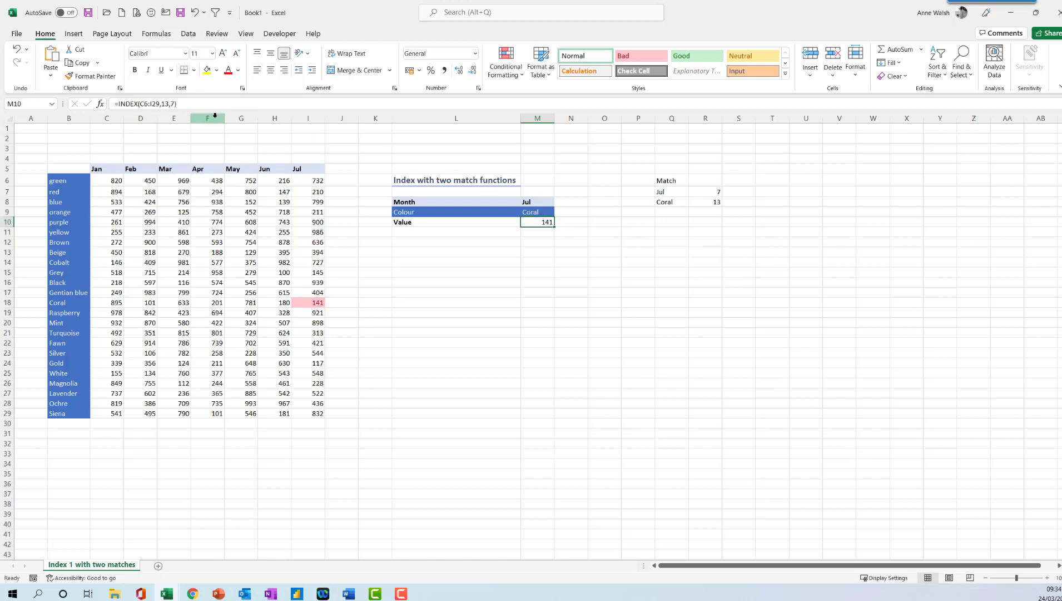
{"action": "left_click", "coordinate": [100, 103]}
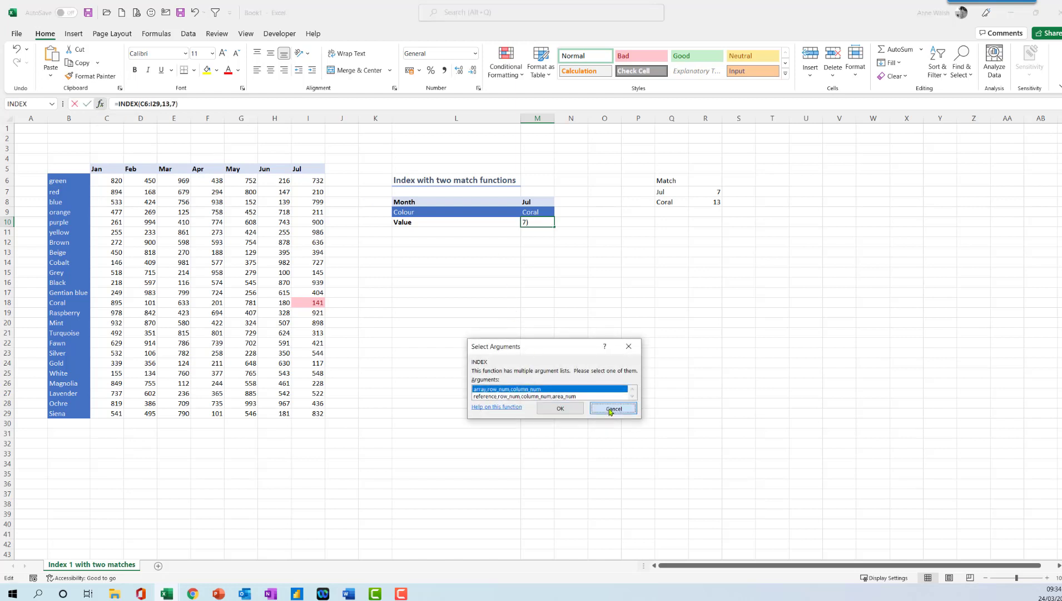
{"action": "key", "text": "Return"}
{"action": "key", "text": "Return"}
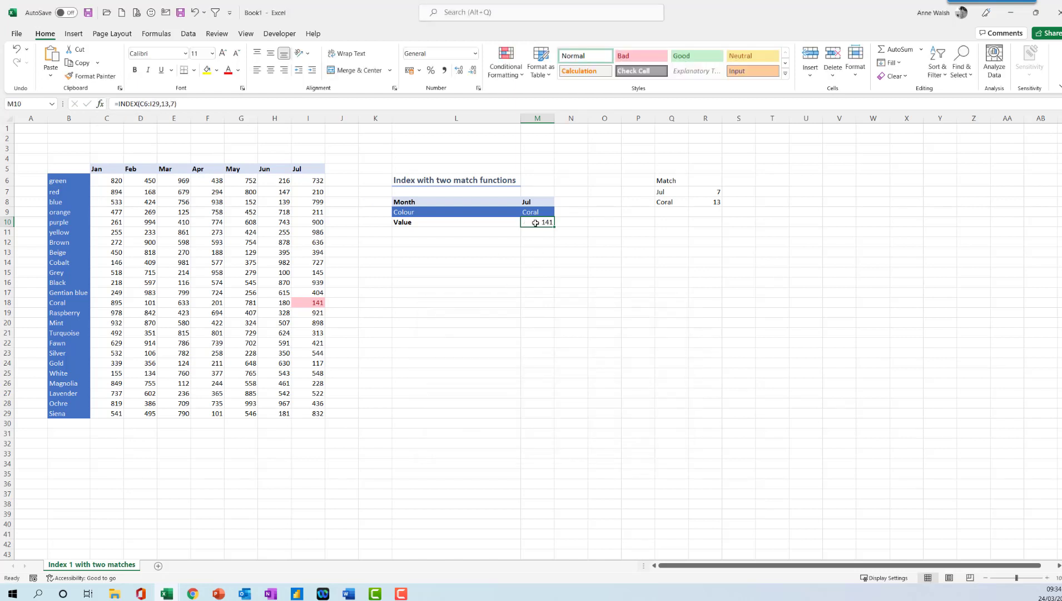
{"action": "key", "text": "Delete"}
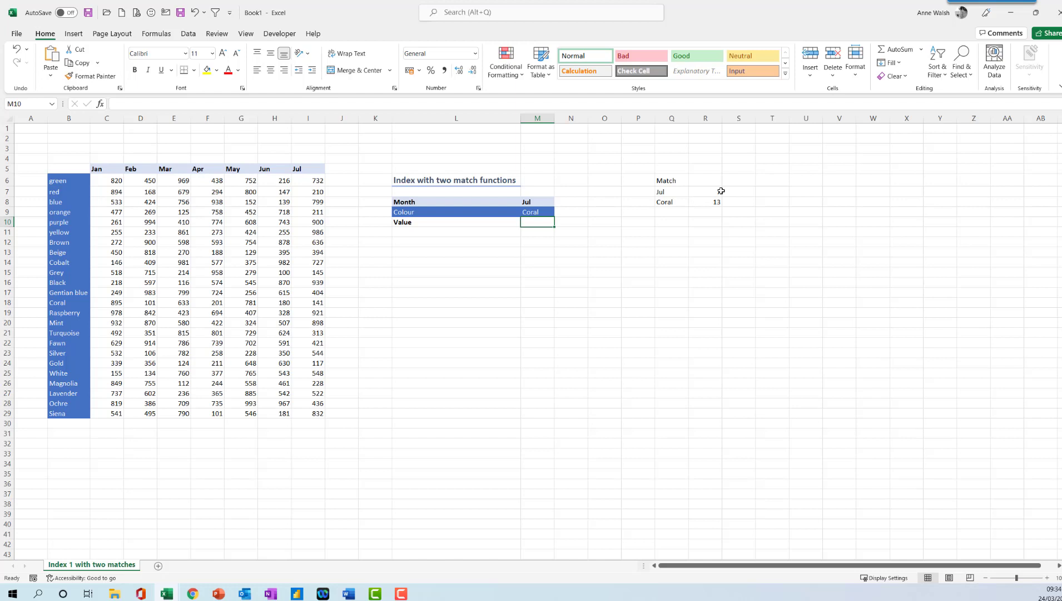
Step: Start a new INDEX function in the empty M10 with the array,row_num,column_num form and C6:I29 as the array
{"action": "left_click", "coordinate": [162, 36]}
{"action": "left_click", "coordinate": [210, 60]}
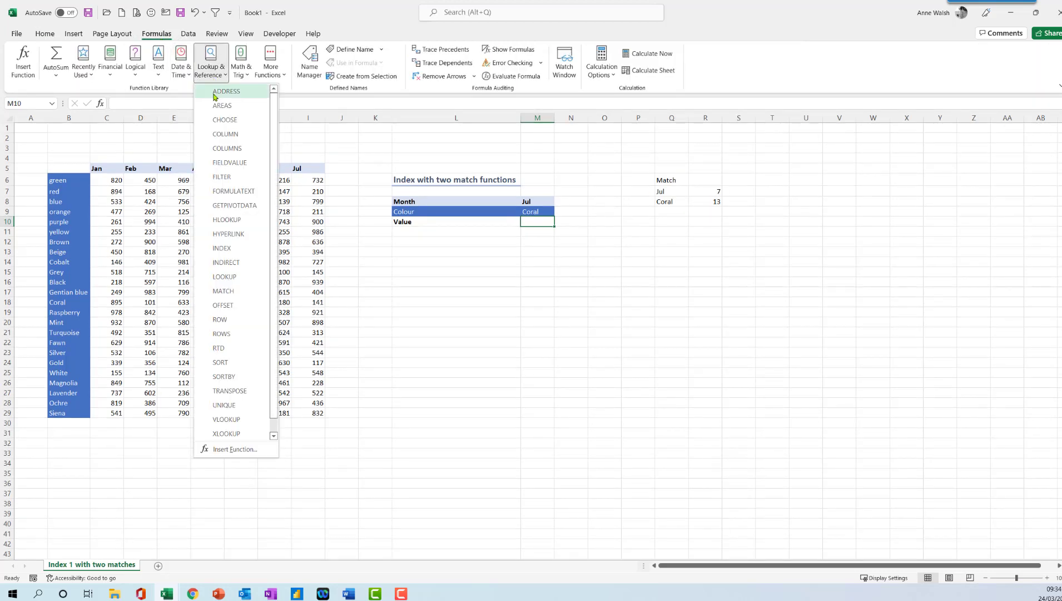
{"action": "left_click", "coordinate": [225, 248]}
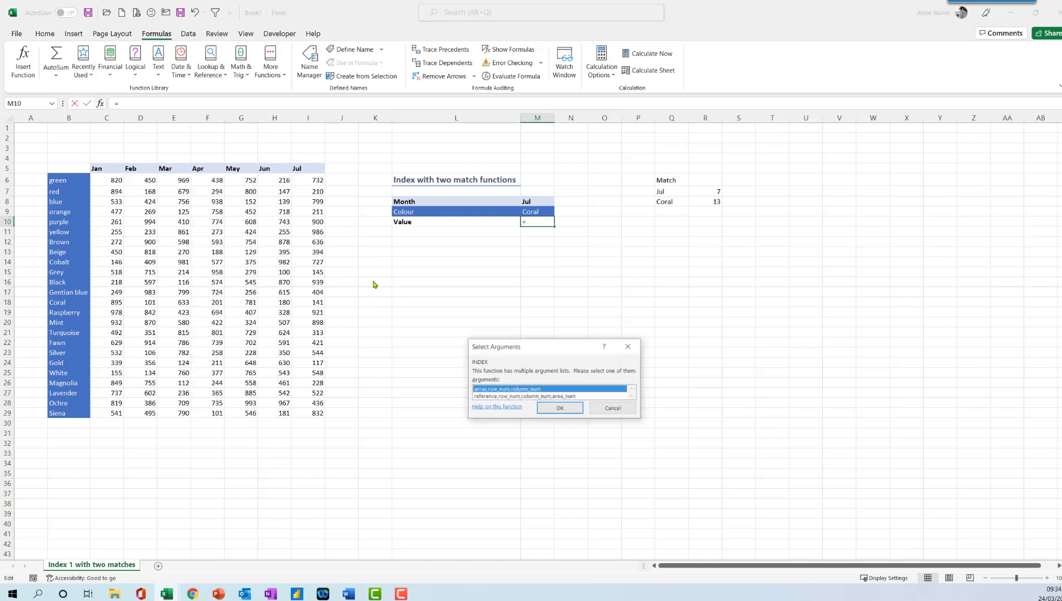
{"action": "left_click", "coordinate": [560, 410]}
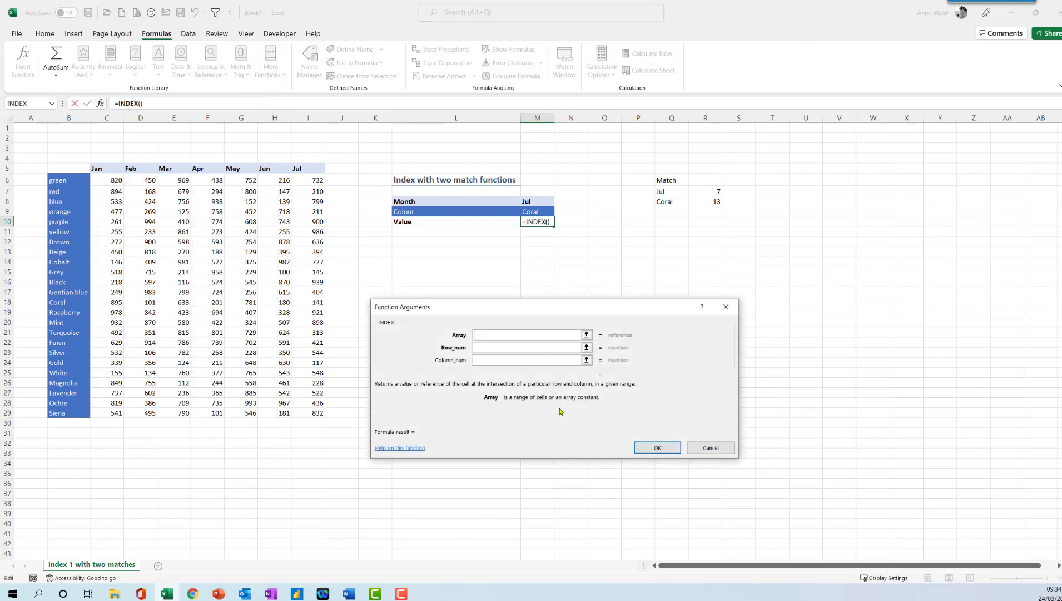
{"action": "left_click_drag", "start_coordinate": [106, 181], "coordinate": [307, 413]}
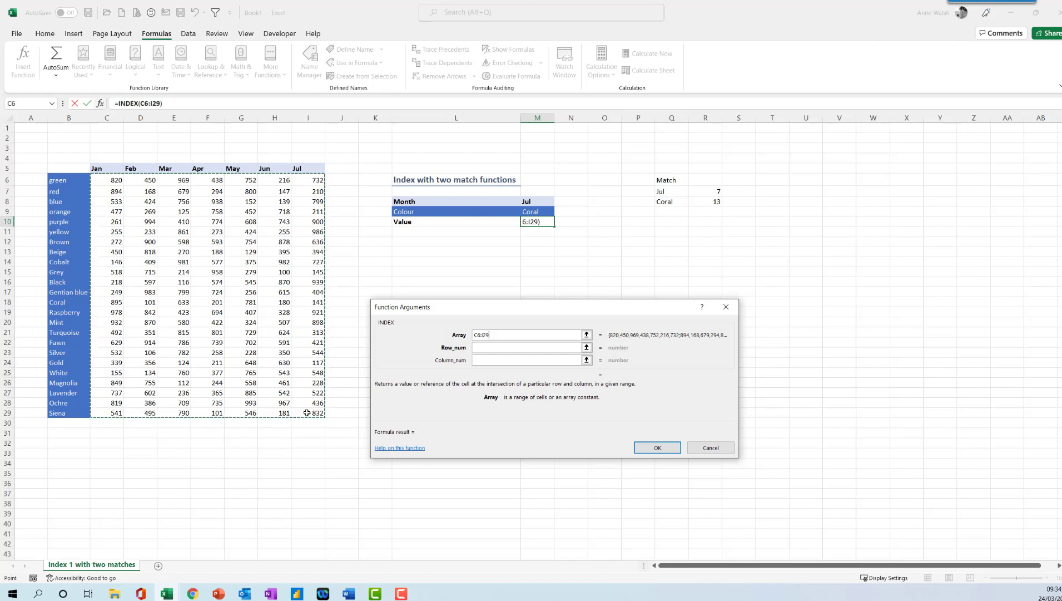
Step: Set the INDEX function's Row_num to match(M9,B6:B29,0) so the colour in M9 determines the row
{"action": "left_click", "coordinate": [484, 348]}
{"action": "type", "text": "match"}
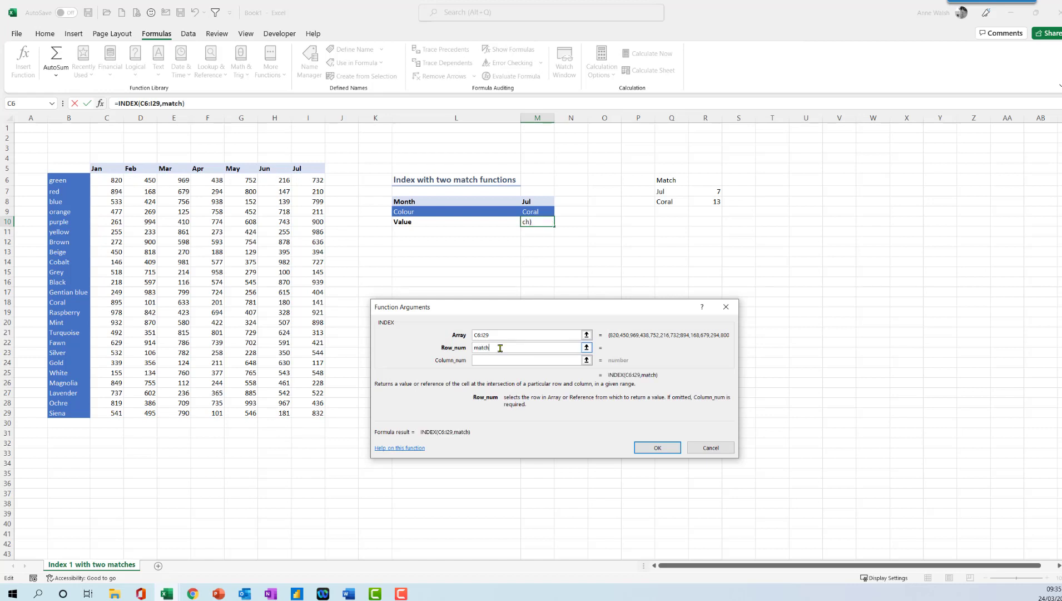
{"action": "type", "text": "("}
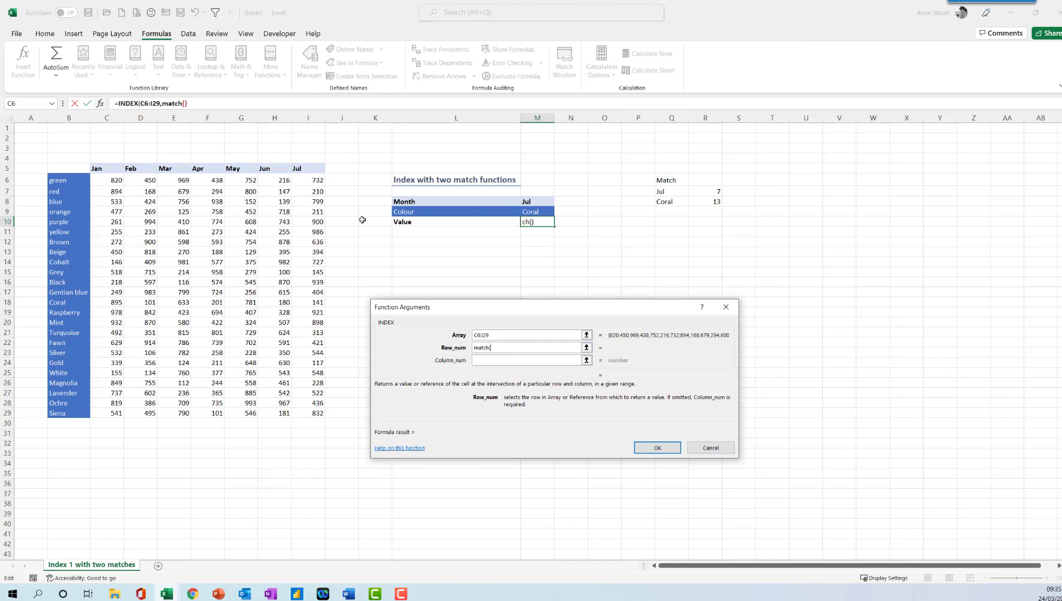
{"action": "left_click", "coordinate": [543, 210]}
{"action": "type", "text": ","}
{"action": "left_click_drag", "start_coordinate": [63, 179], "coordinate": [64, 413]}
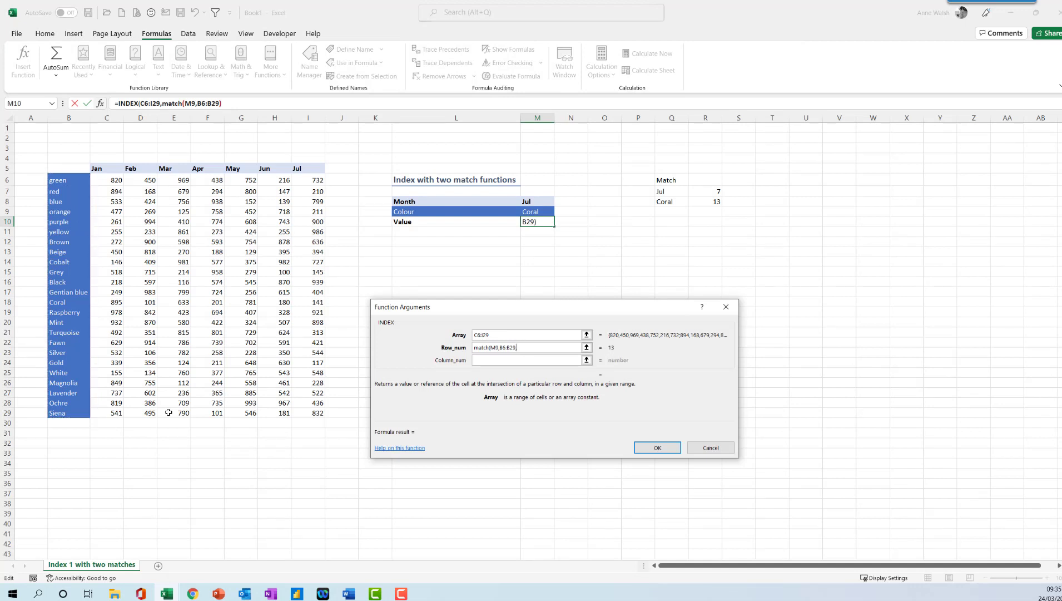
{"action": "type", "text": ",0)"}
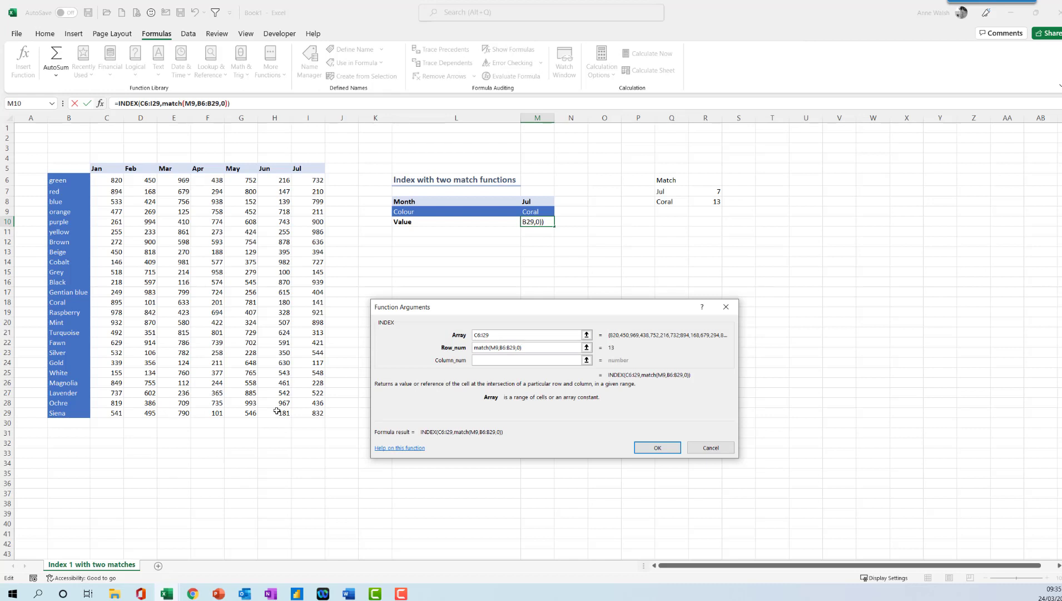
Step: Set the INDEX function's Column_num to match(M8,C5:I5,0) and complete the formula
{"action": "left_click", "coordinate": [477, 359]}
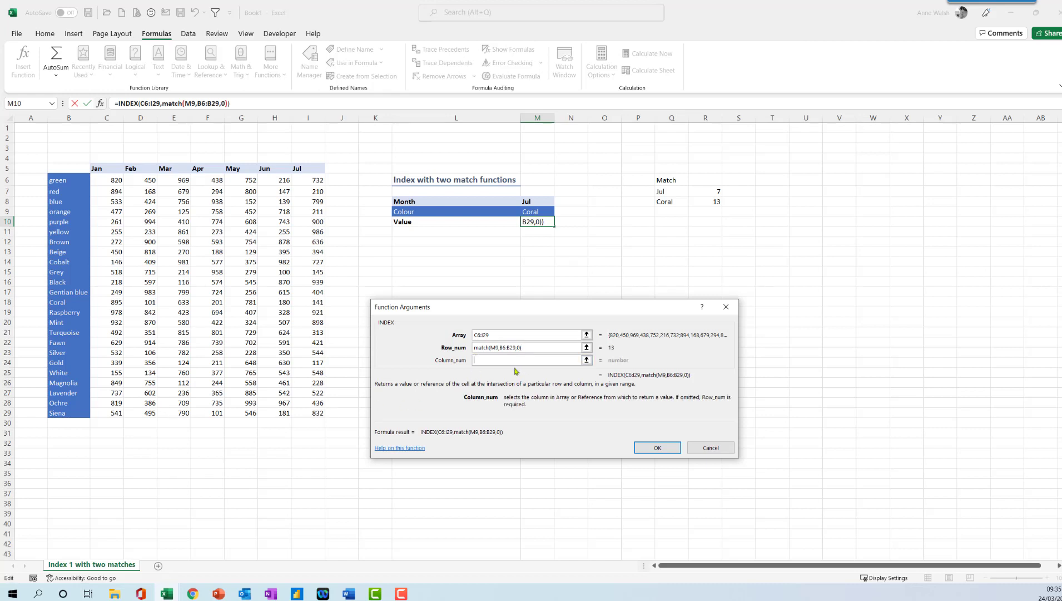
{"action": "type", "text": "match("}
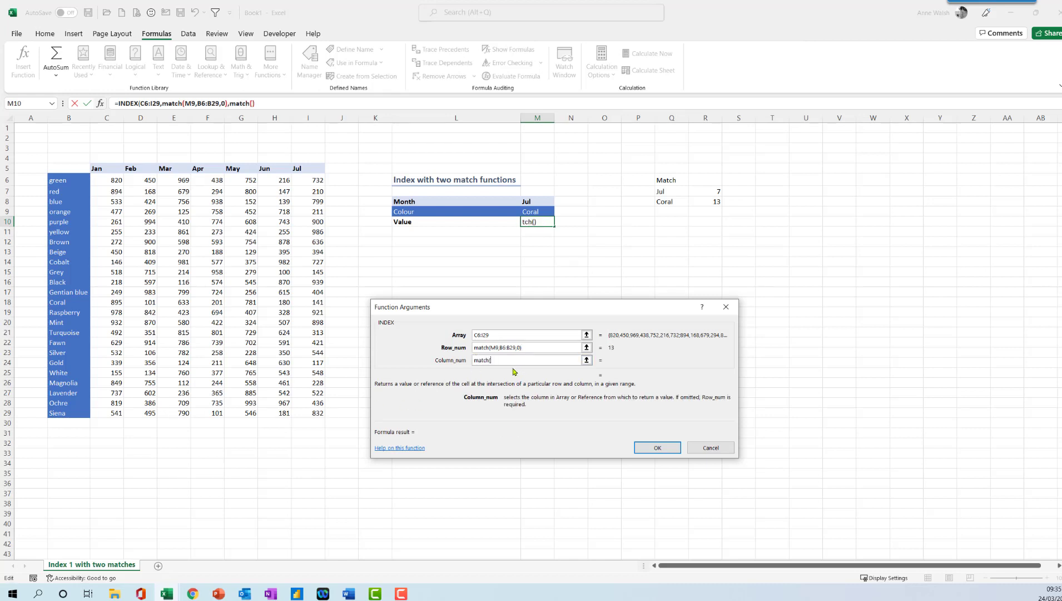
{"action": "left_click", "coordinate": [537, 204]}
{"action": "type", "text": ","}
{"action": "left_click_drag", "start_coordinate": [103, 167], "coordinate": [311, 168]}
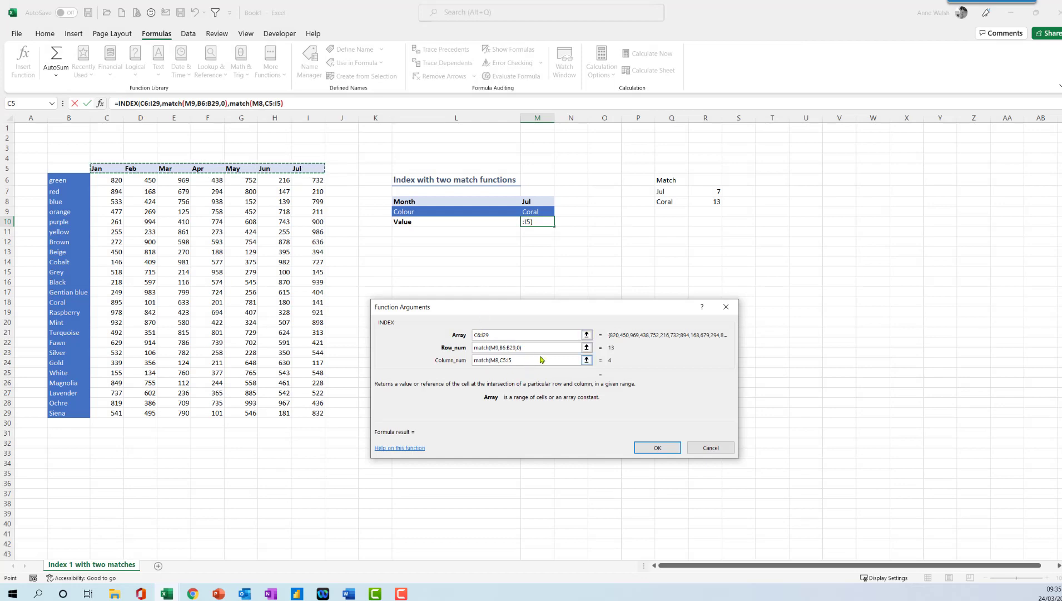
{"action": "type", "text": ","}
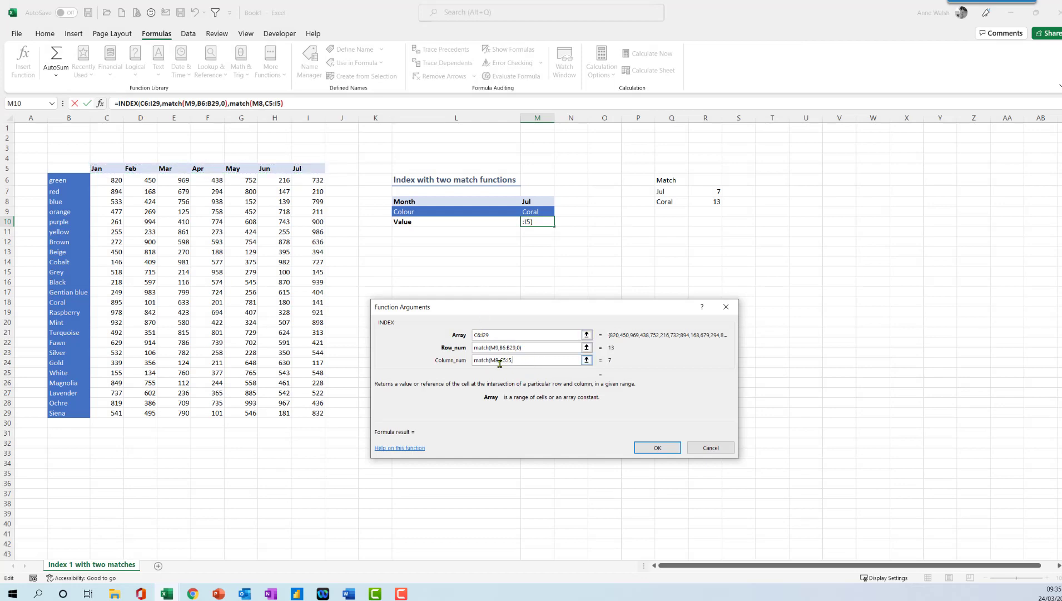
{"action": "type", "text": "0)"}
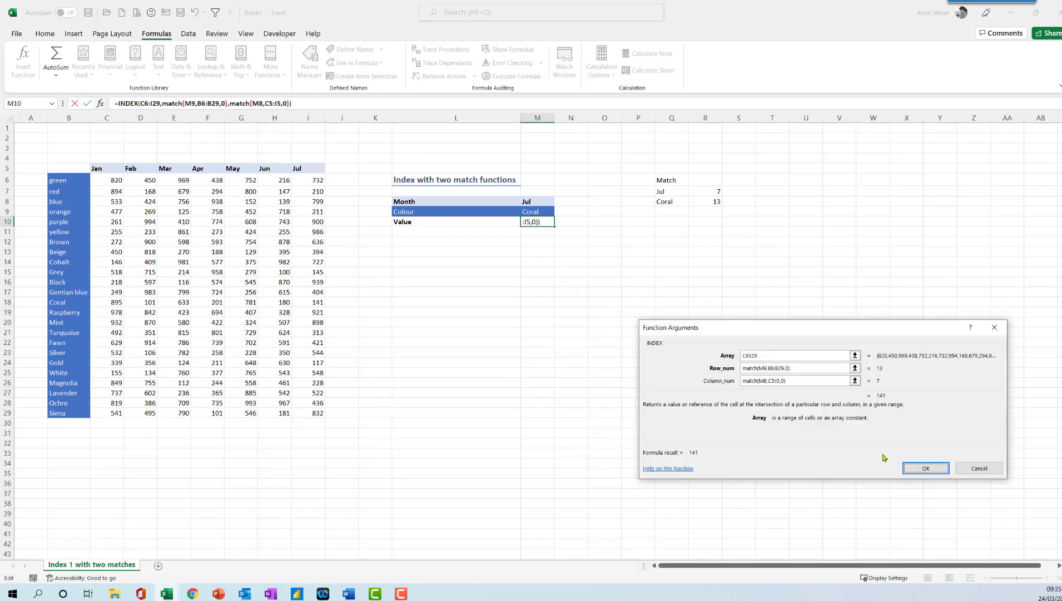
{"action": "key", "text": "Return"}
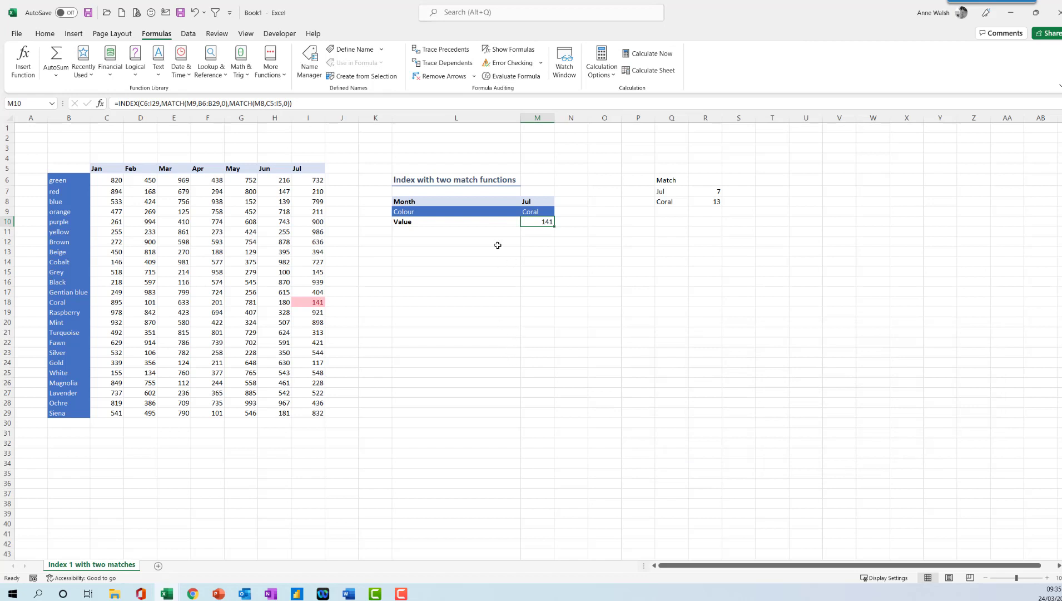
Step: Change the lookup month in M8 to Jan and the colour in M9 to Grey to test the formula
{"action": "left_click", "coordinate": [532, 203]}
{"action": "type", "text": "Jan"}
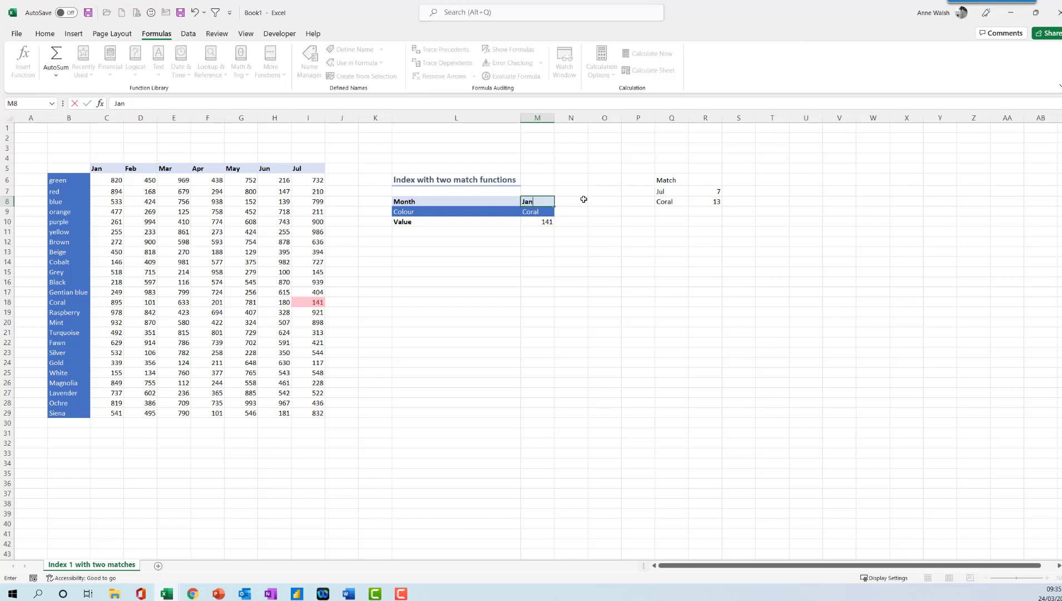
{"action": "left_click", "coordinate": [525, 212]}
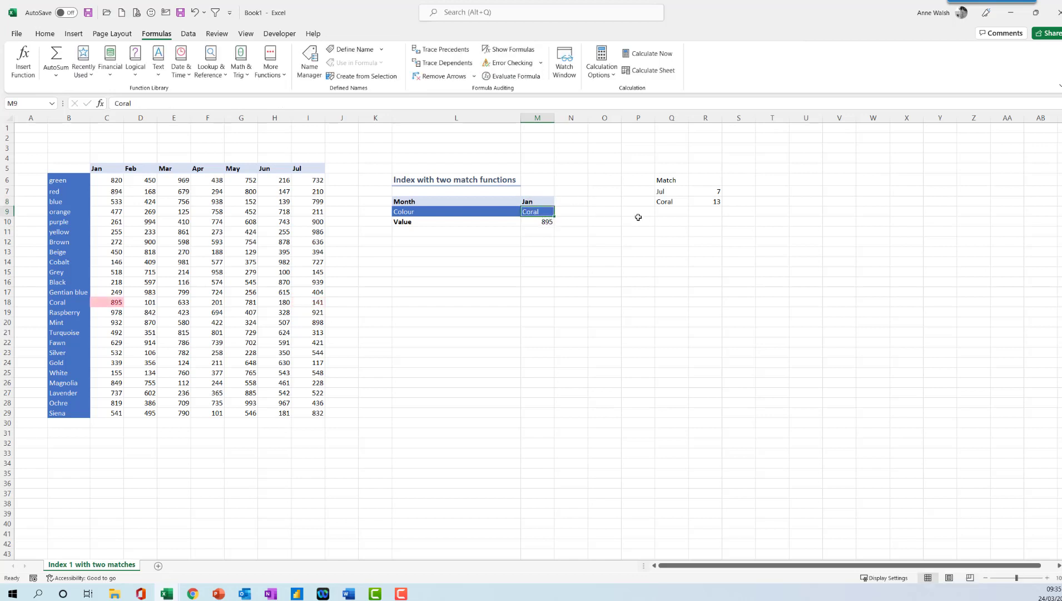
{"action": "type", "text": "G"}
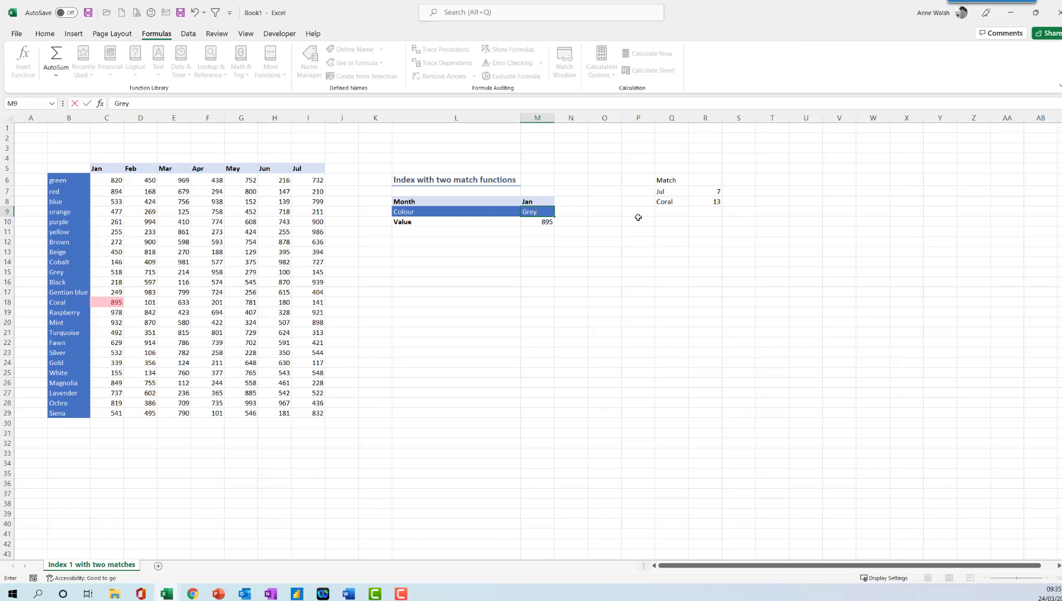
{"action": "type", "text": "rey"}
{"action": "key", "text": "Return"}
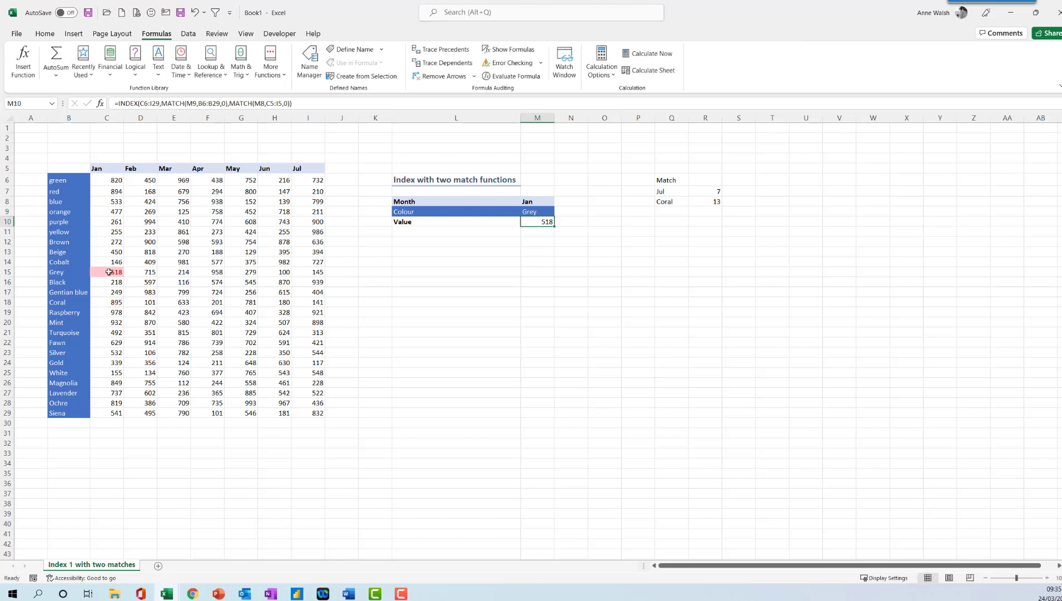